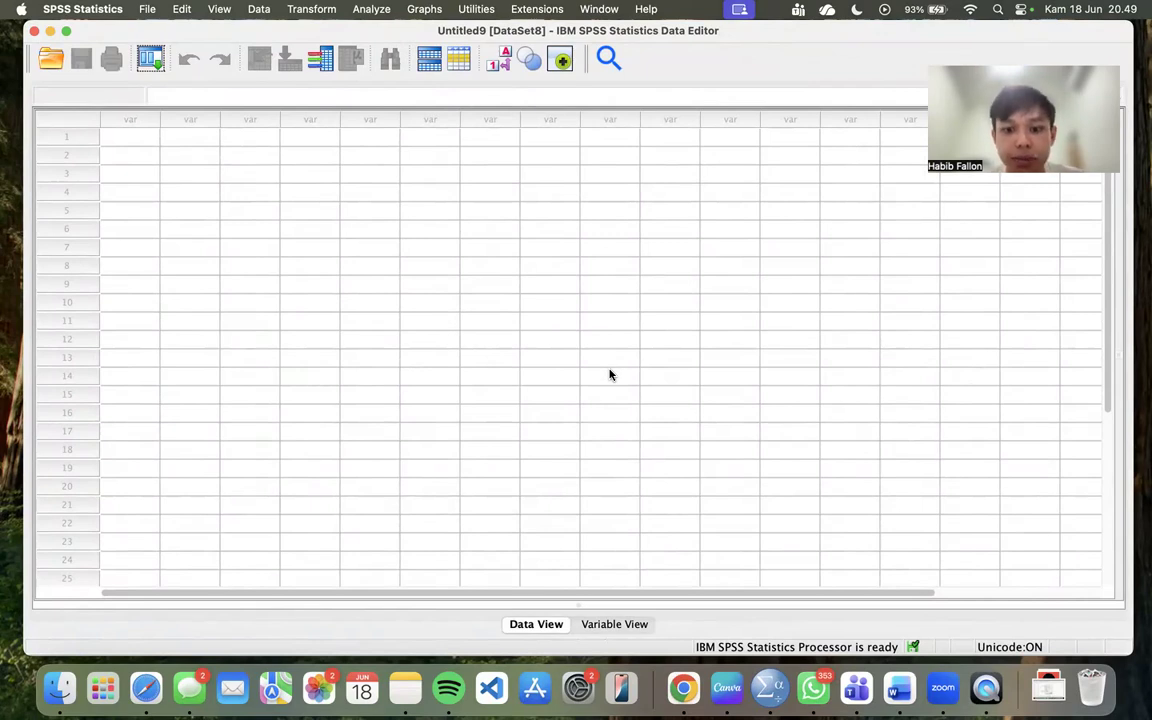
Step: Define two variables named oil and gold in the variable definitions of the empty dataset
left_click(613, 623)
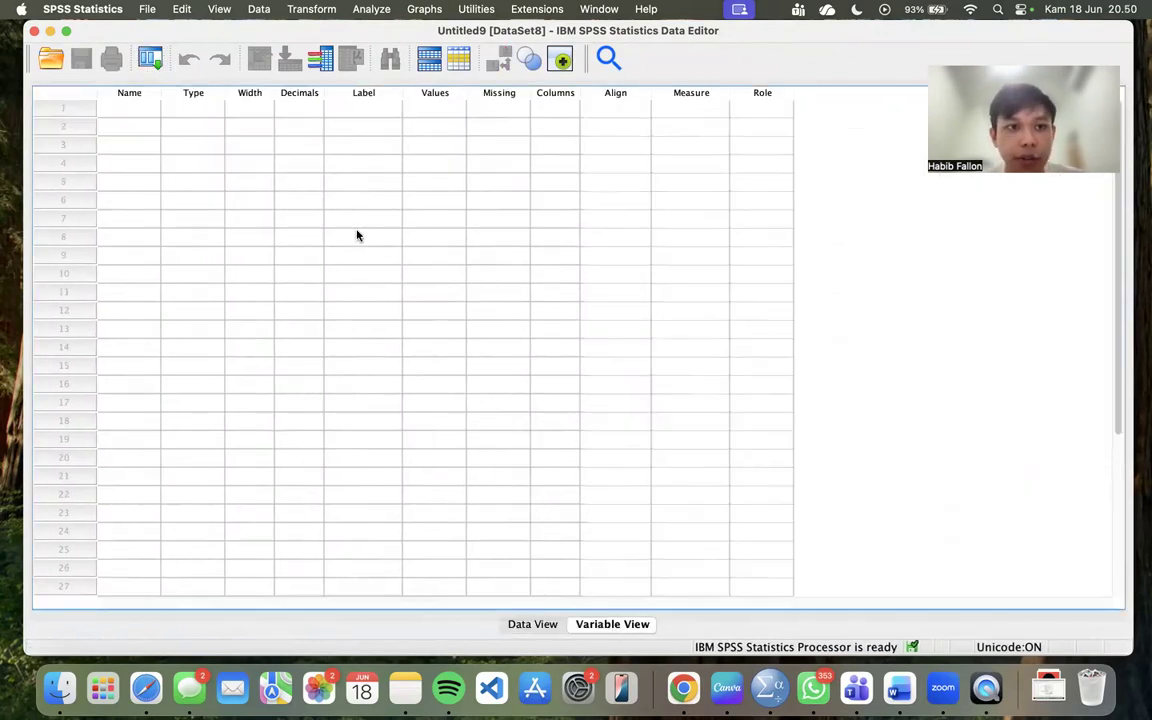
left_click(147, 108)
type("oil")
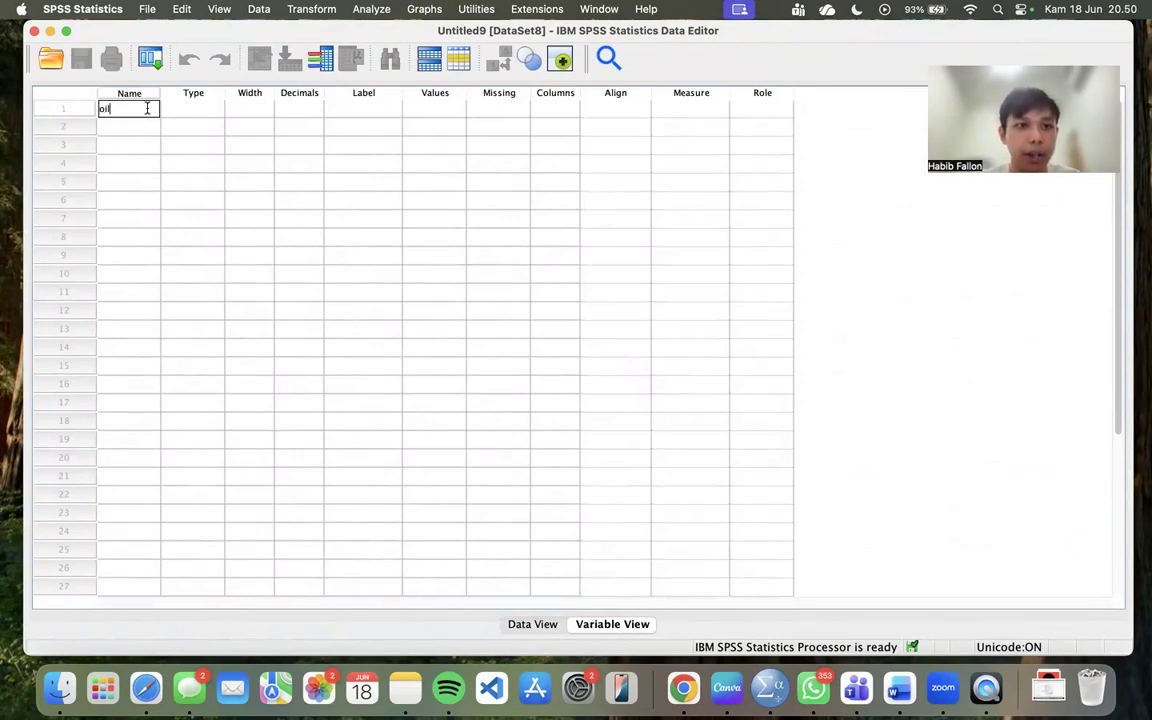
left_click(148, 127)
type("gold")
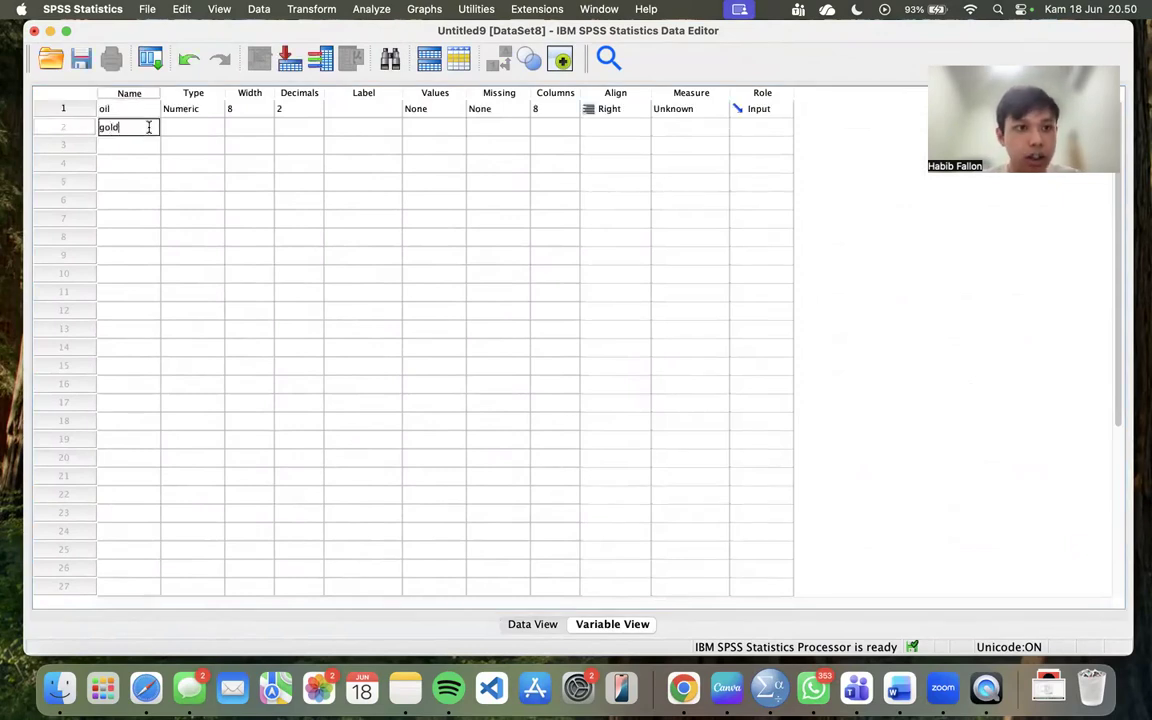
Step: Set the decimals of both the oil and gold variables to 0
left_click(316, 112)
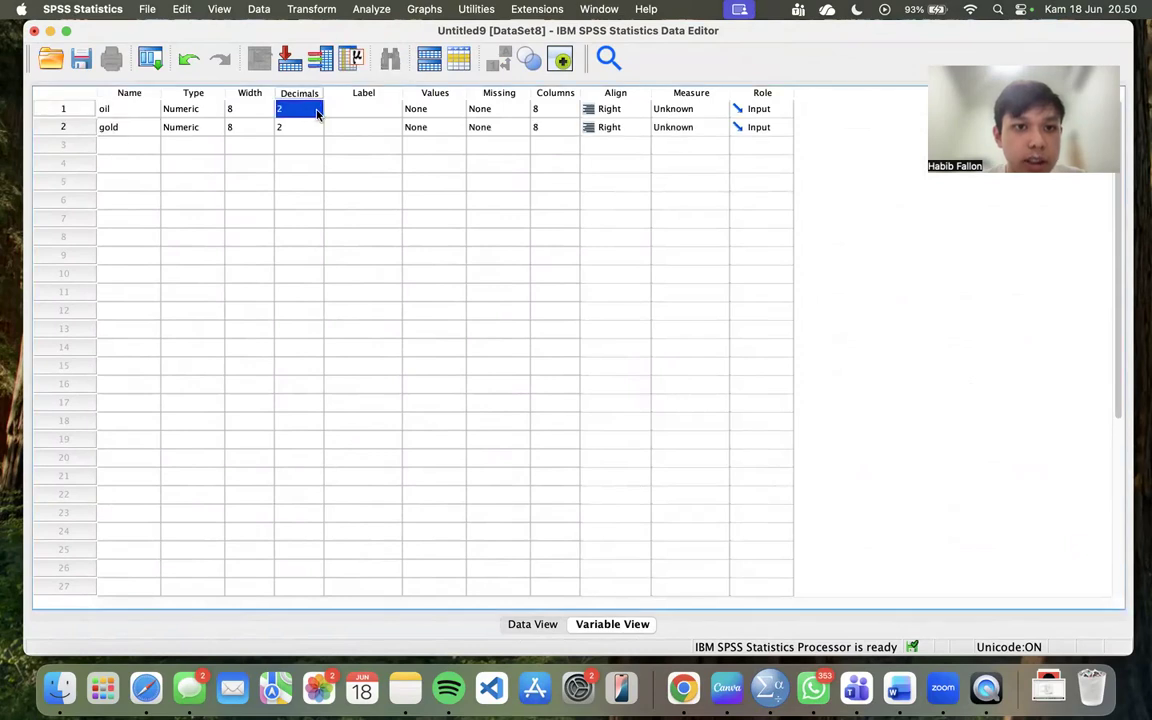
left_click(316, 113)
left_click(316, 113)
left_click(316, 113)
left_click(316, 128)
left_click(316, 130)
left_click(316, 130)
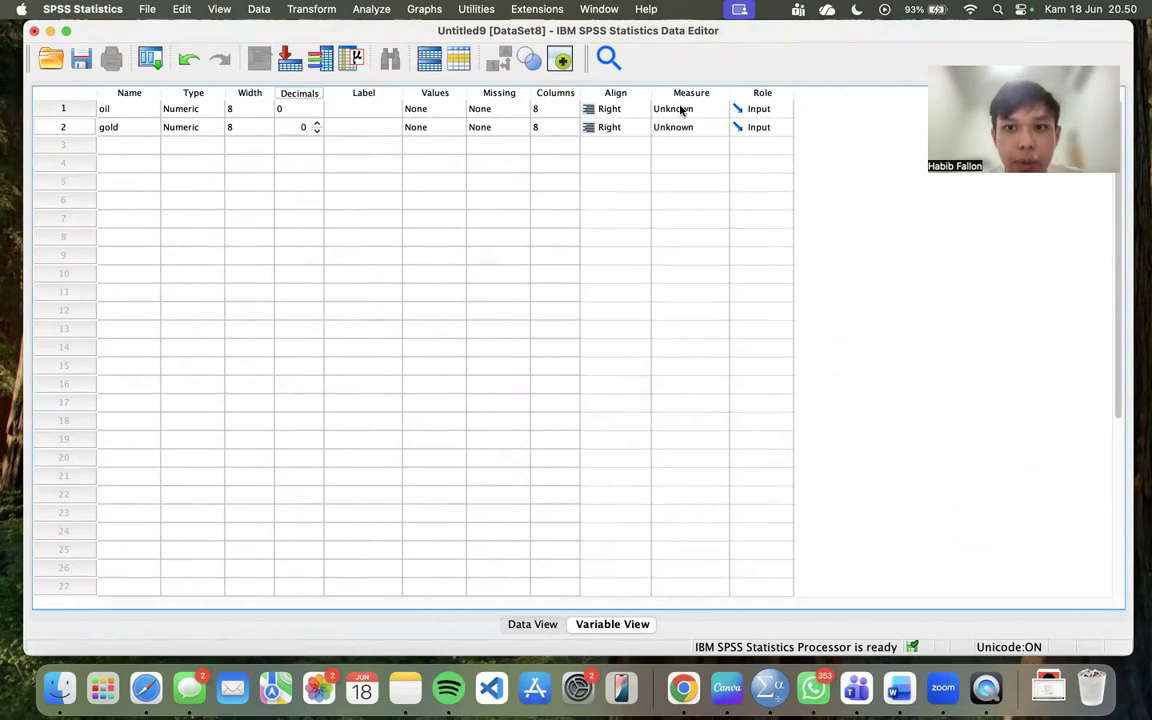
Step: Set the measurement level of both the oil and gold variables to Scale
left_click(681, 109)
left_click(681, 110)
left_click(688, 128)
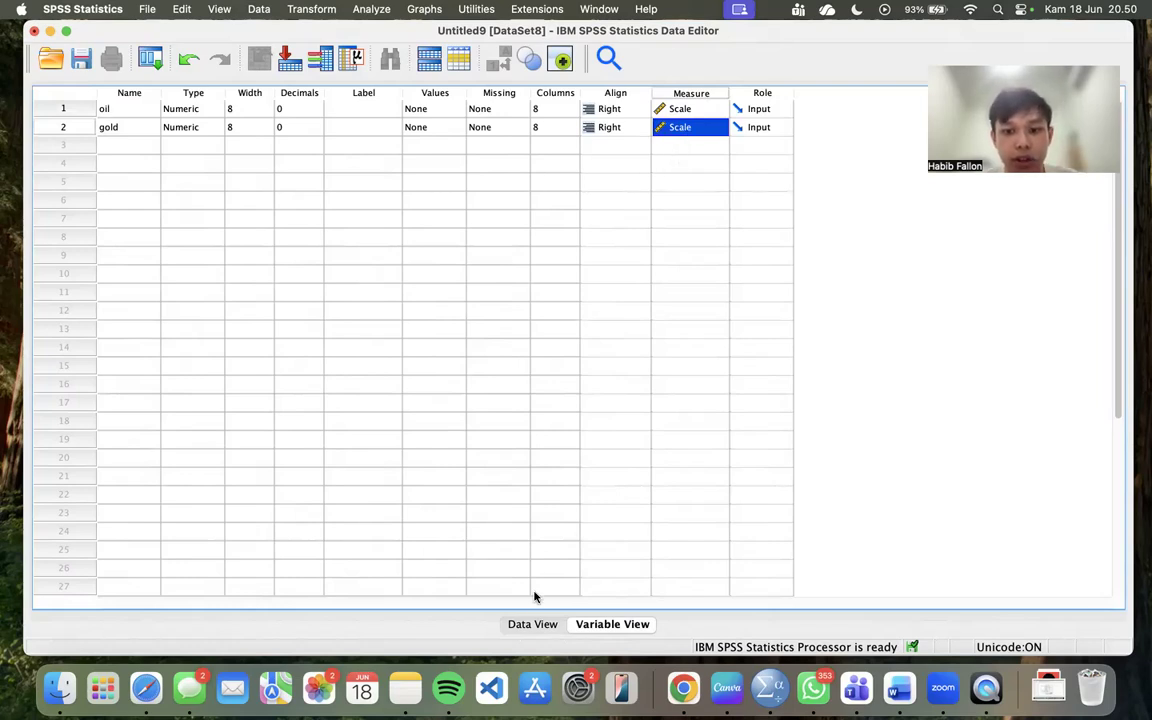
Step: Switch to the FINAL ASSESSMENT document in Word and copy all Harga Minyak (X) values, from Jan-24 through Jun-26
left_click(524, 623)
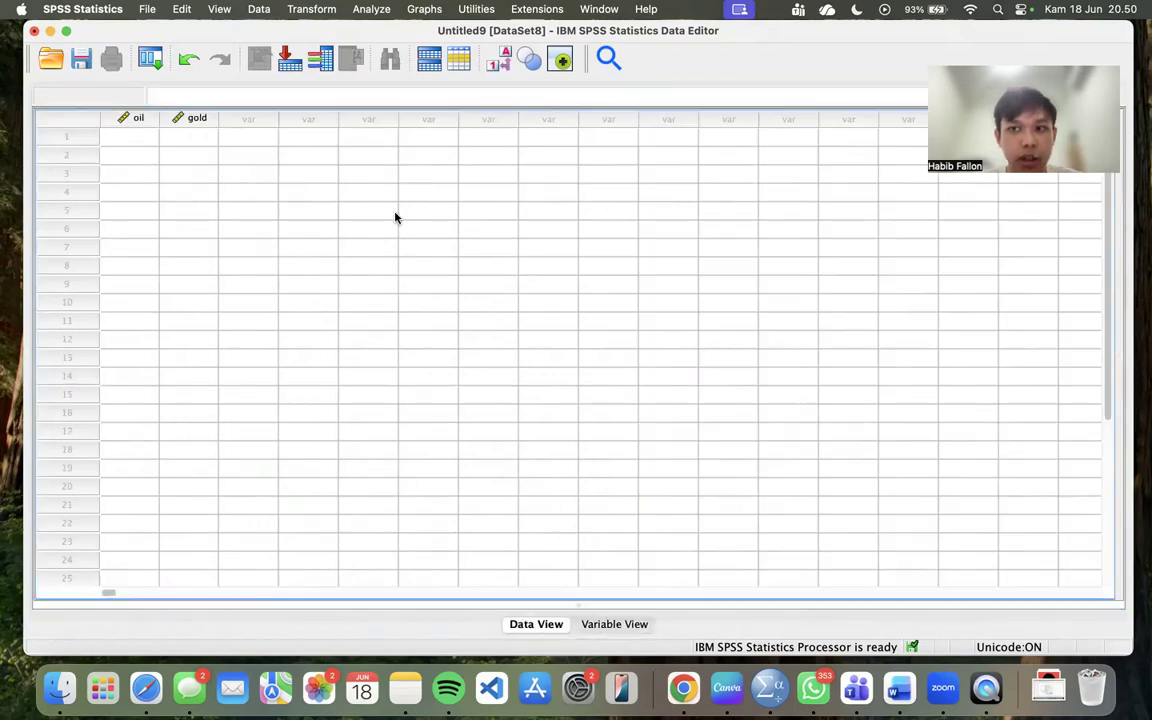
left_click(148, 140)
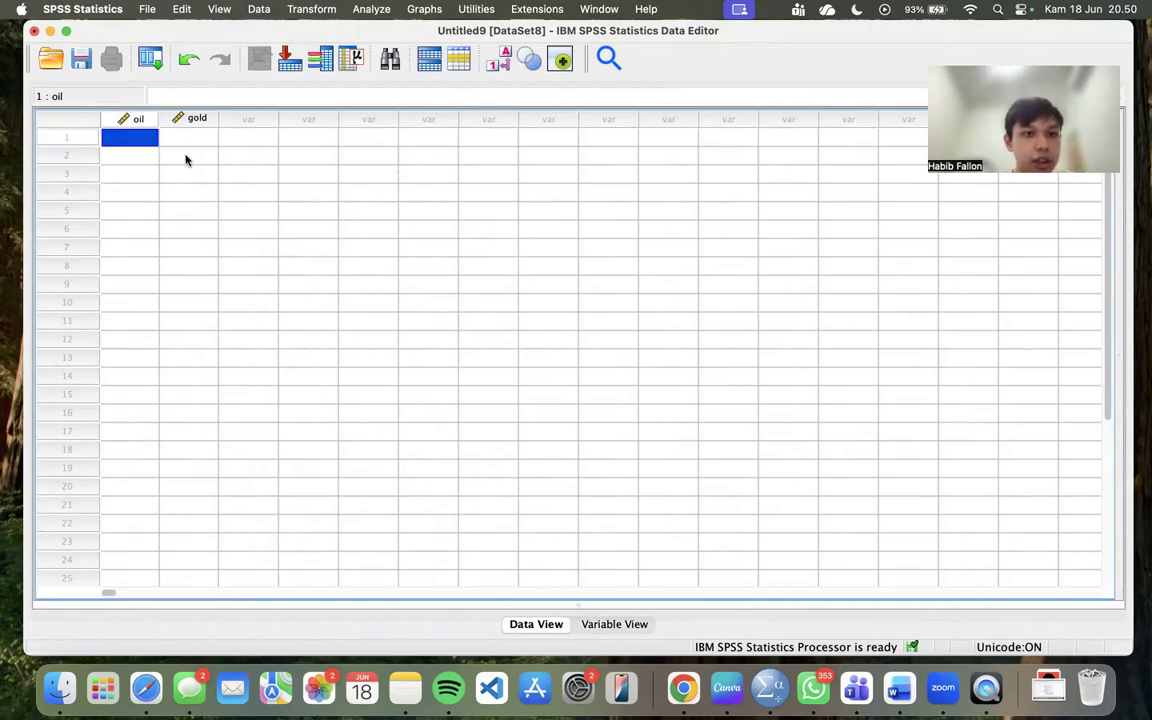
key("ctrl+Right")
scroll(598, 365, "down", 10)
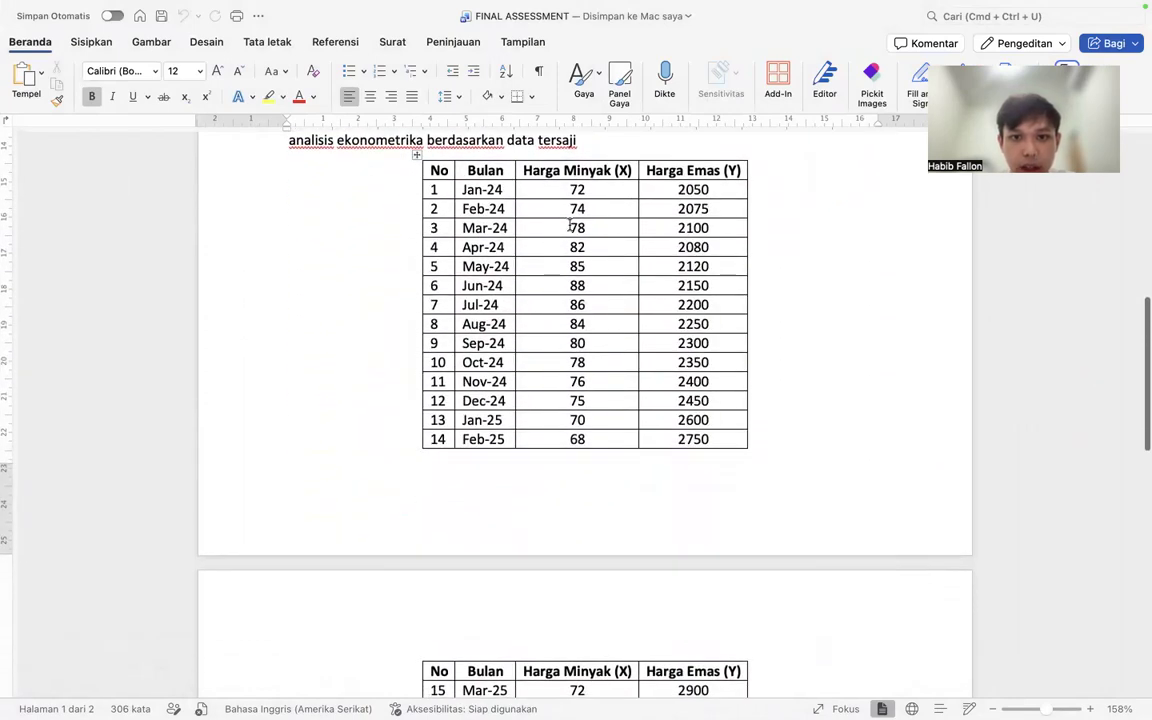
left_click_drag(528, 190, 583, 190)
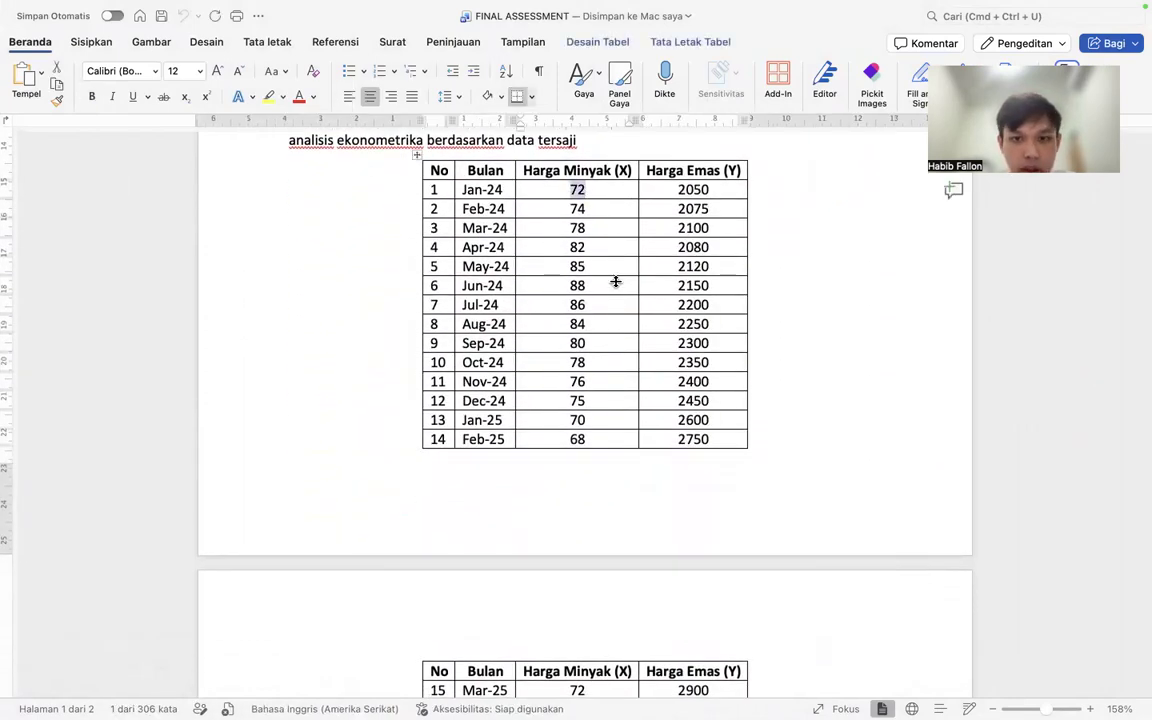
scroll(622, 311, "down", 10)
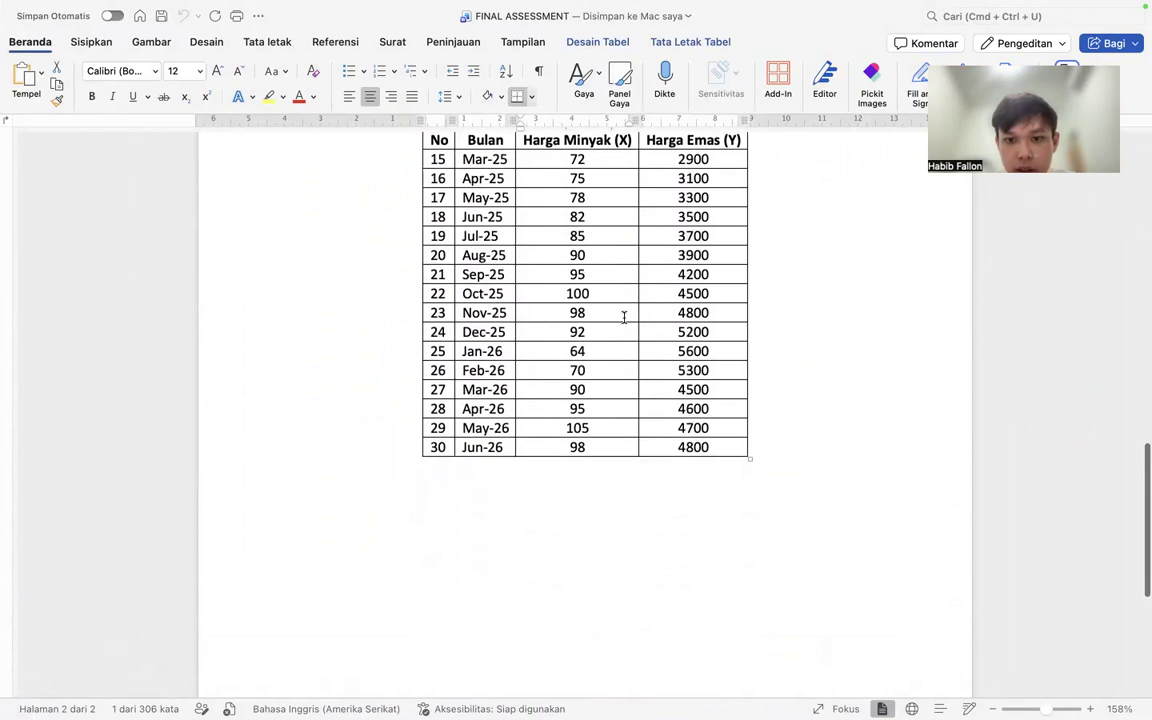
left_click(617, 443, "shift")
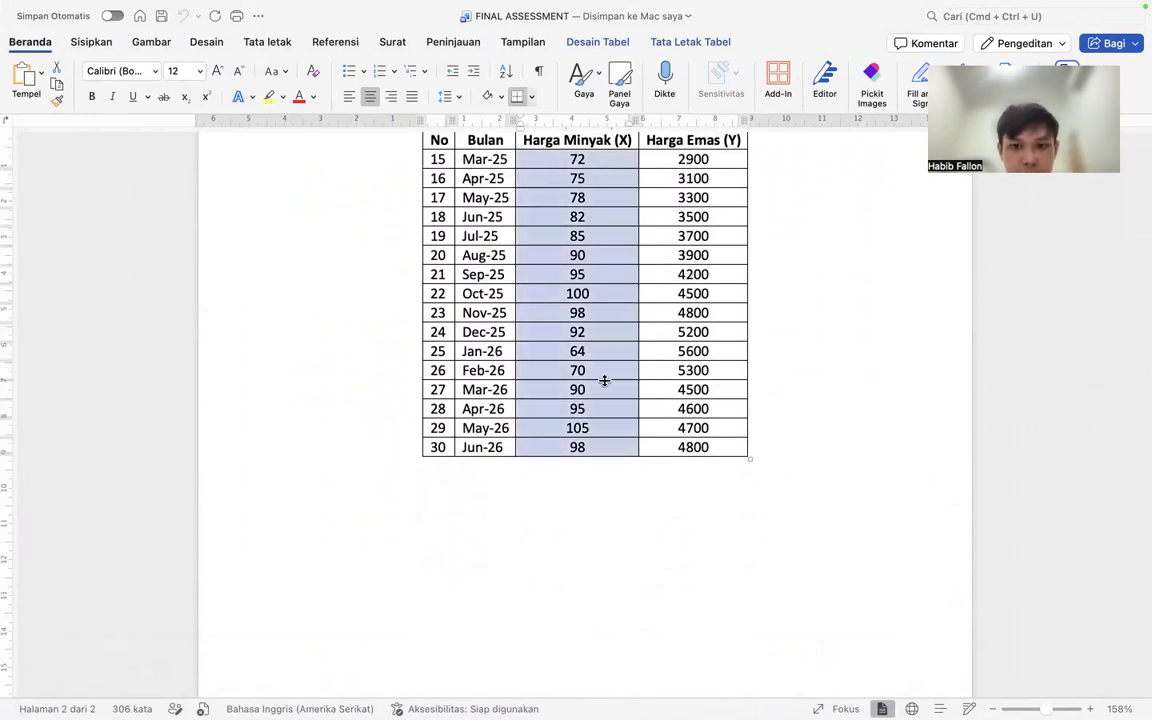
Step: Return to the SPSS data and paste the copied oil prices into the oil column from row 1
key("super+Tab")
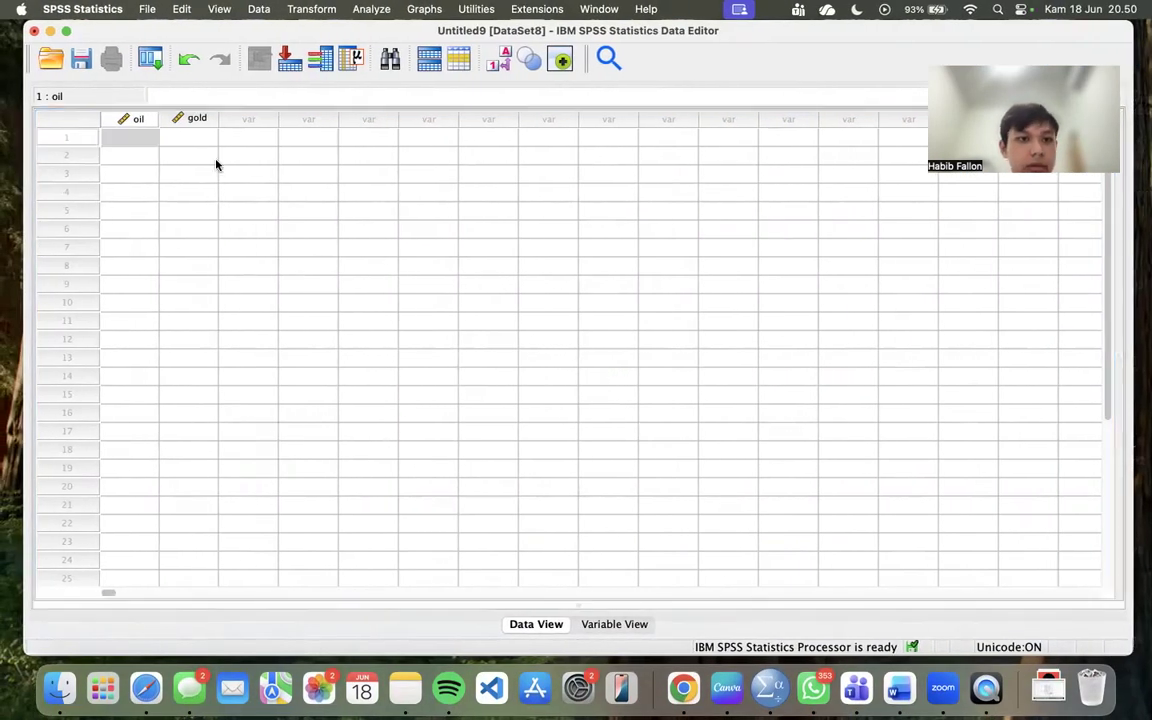
left_click(168, 150)
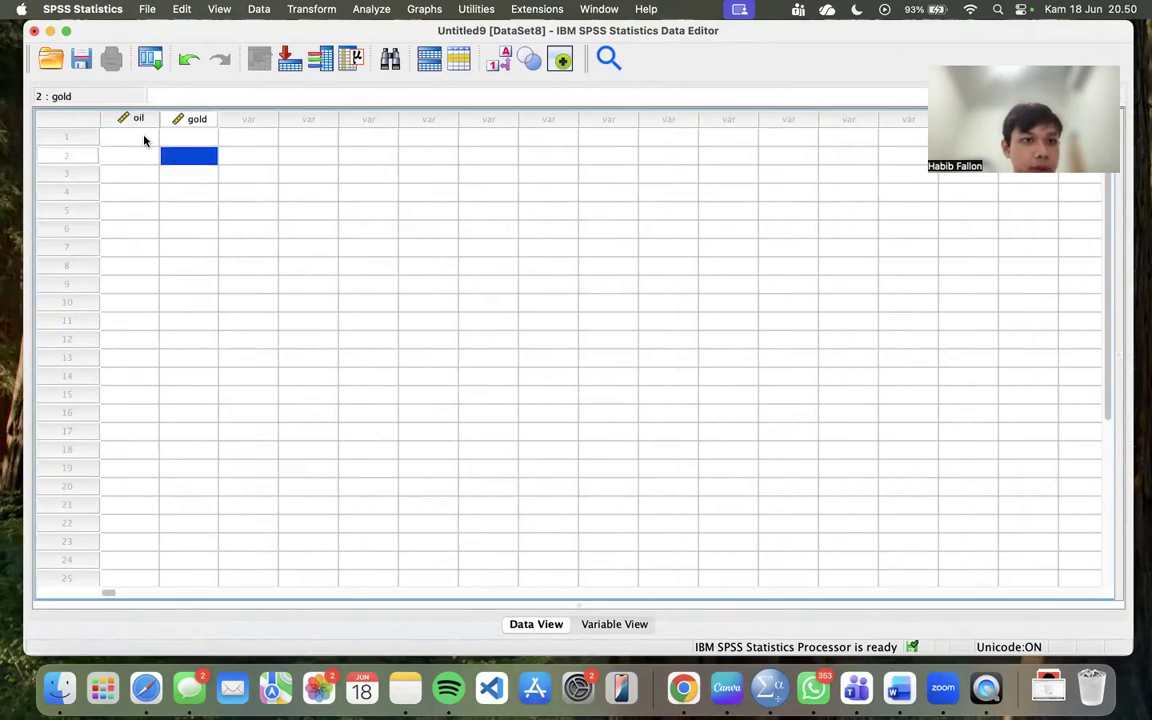
left_click(145, 138)
key("super+v")
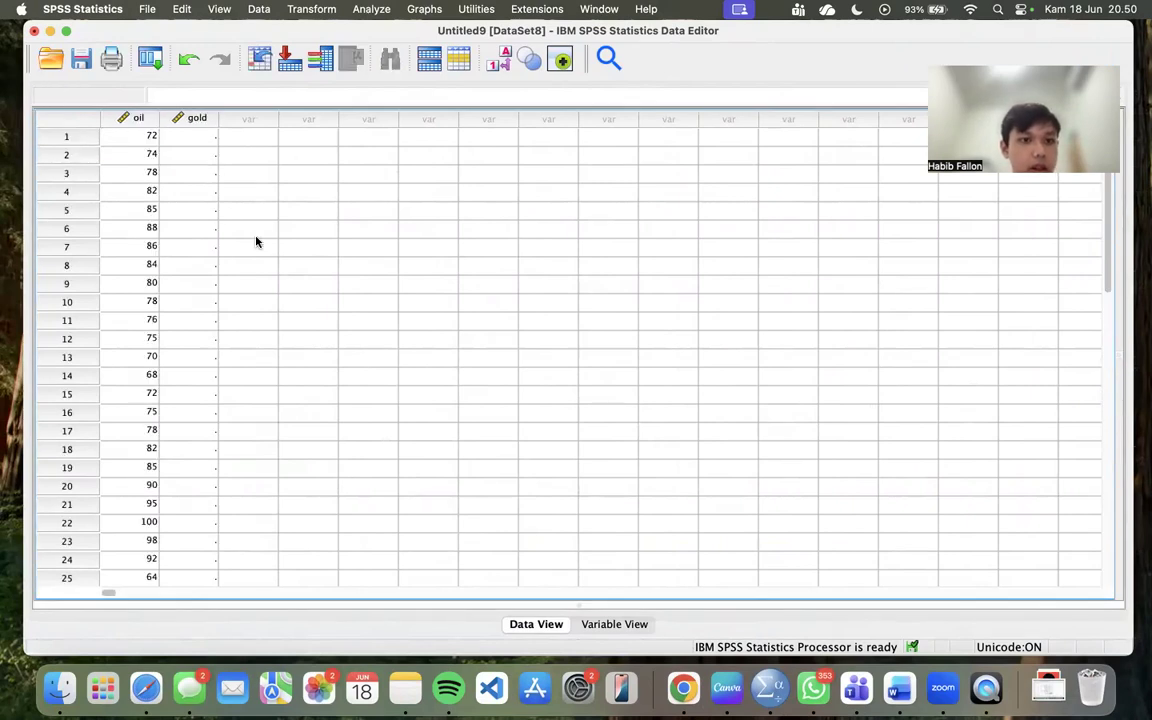
Step: Switch to the Word document and copy all Harga Emas (Y) values, from Jan-24 through Jun-26
key("super+Tab")
scroll(597, 275, "up", 10)
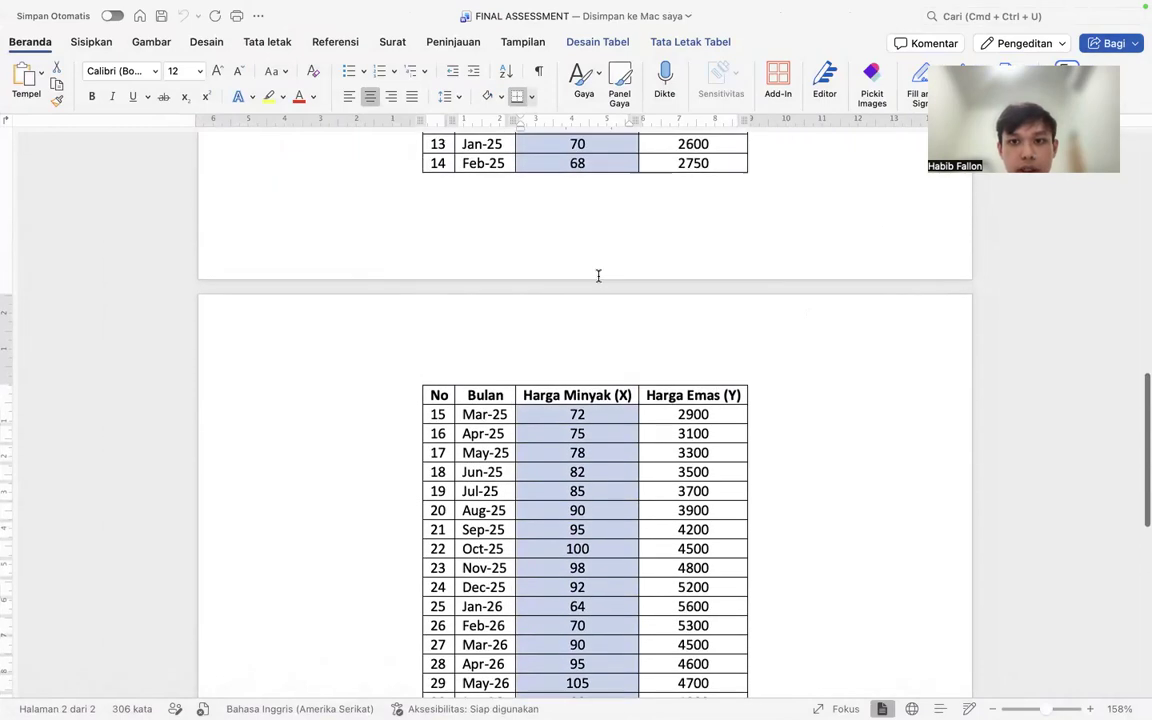
left_click_drag(677, 251, 728, 252)
scroll(700, 348, "down", 10)
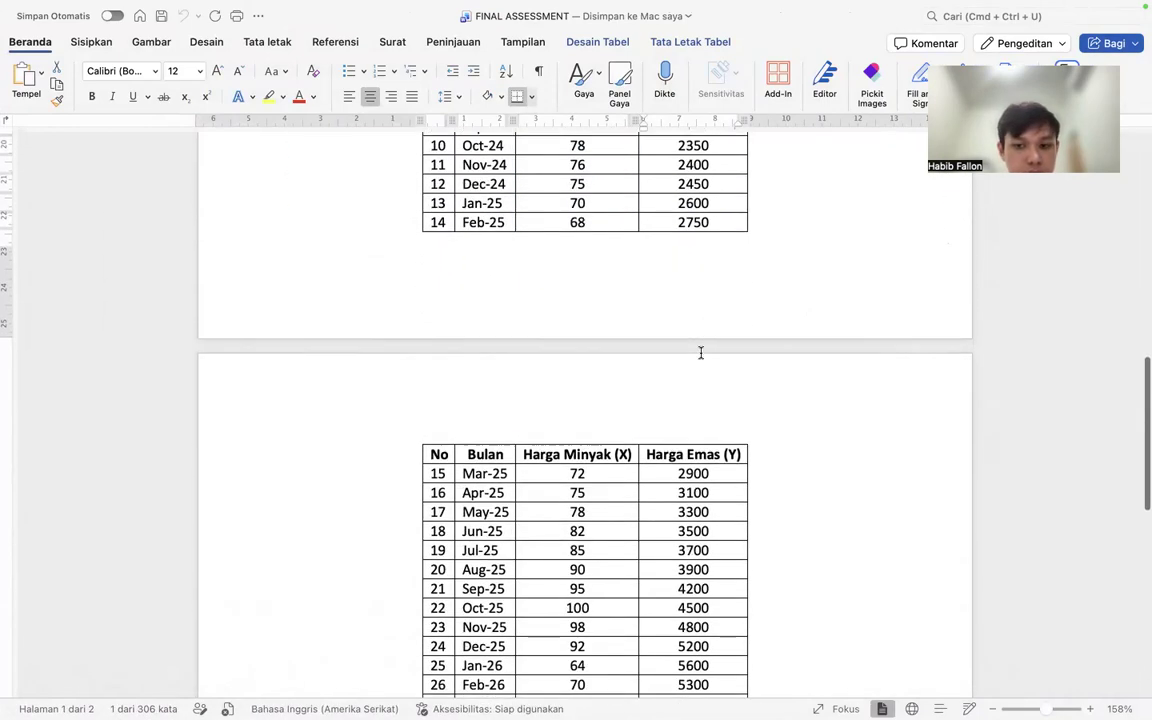
left_click(725, 514, "shift")
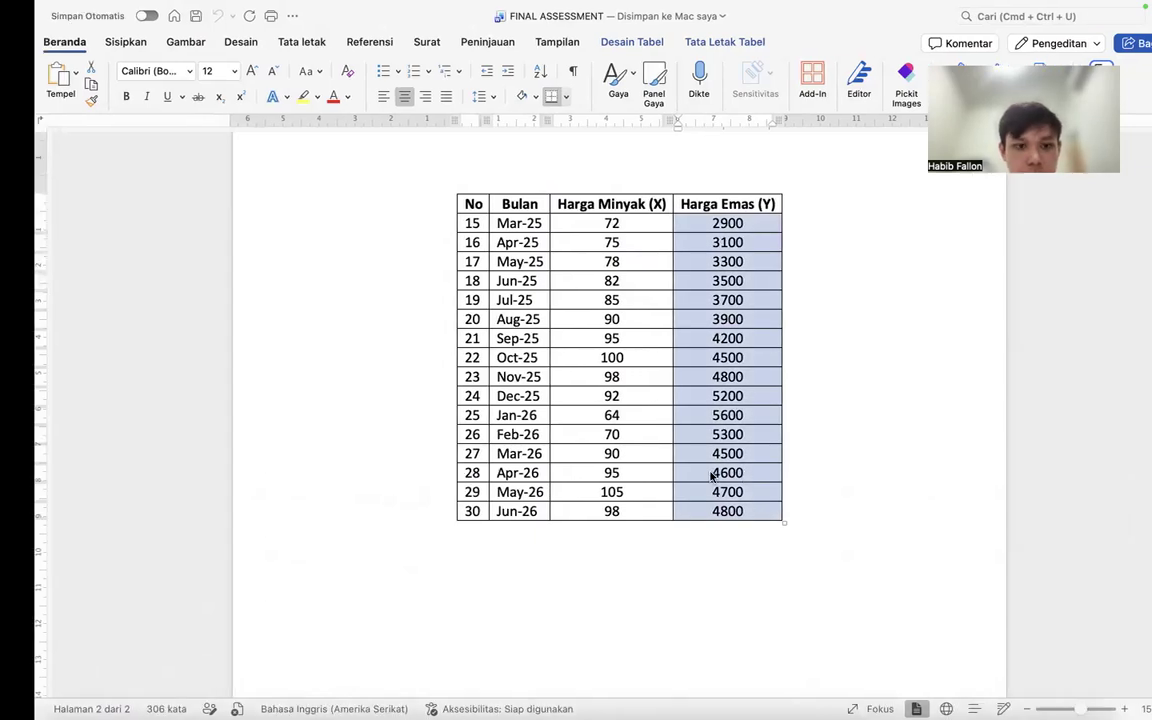
Step: Return to the SPSS data and paste the copied gold prices into the gold column from row 1
key("super+Tab")
left_click(203, 139)
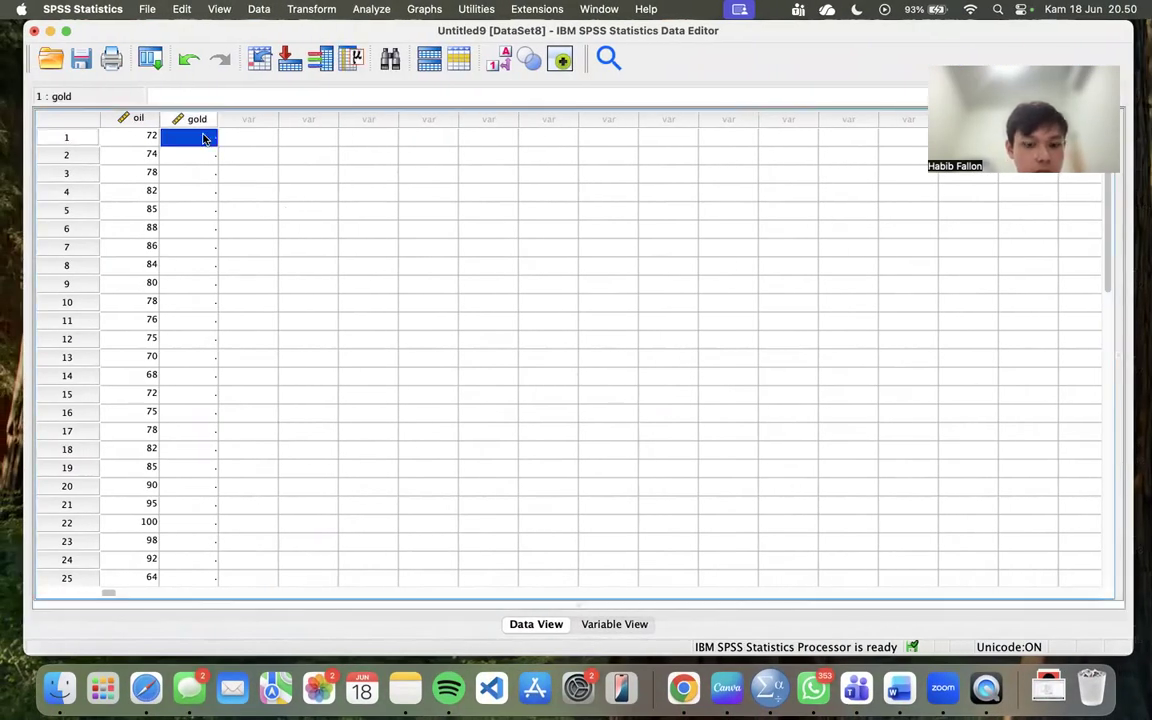
key("super+v")
Step: Delete the empty case in row 31 below the pasted data
scroll(278, 291, "down", 8)
scroll(278, 291, "up", 3)
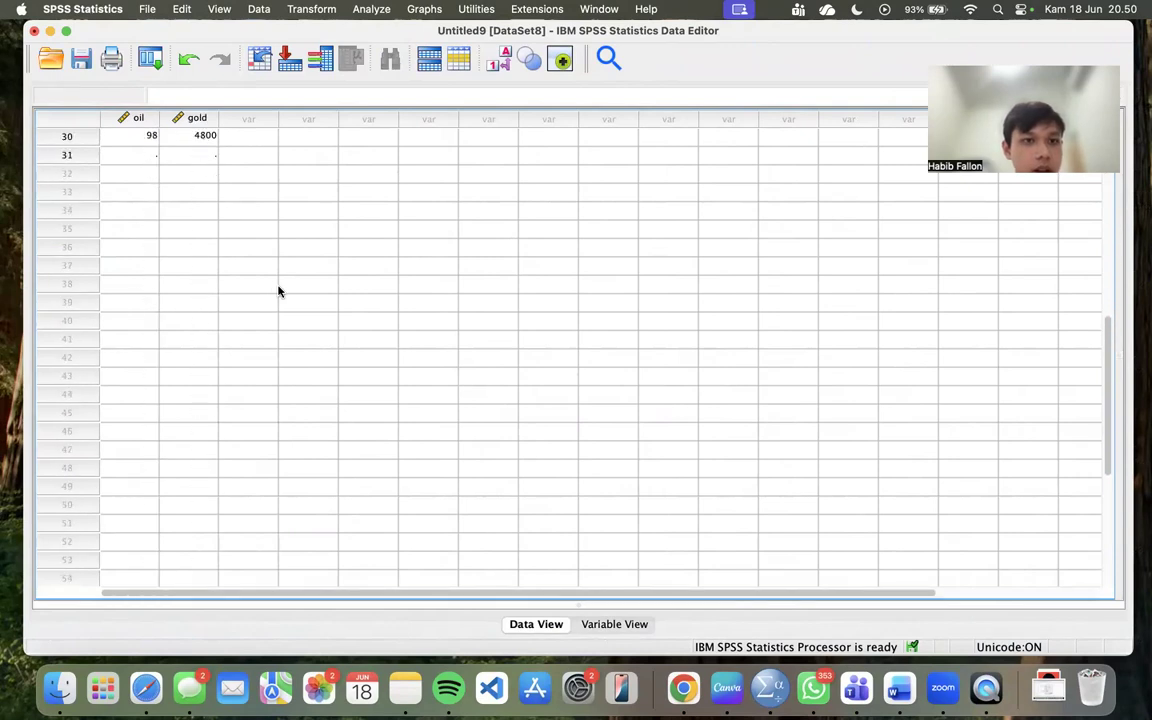
left_click(90, 157)
left_click(92, 157)
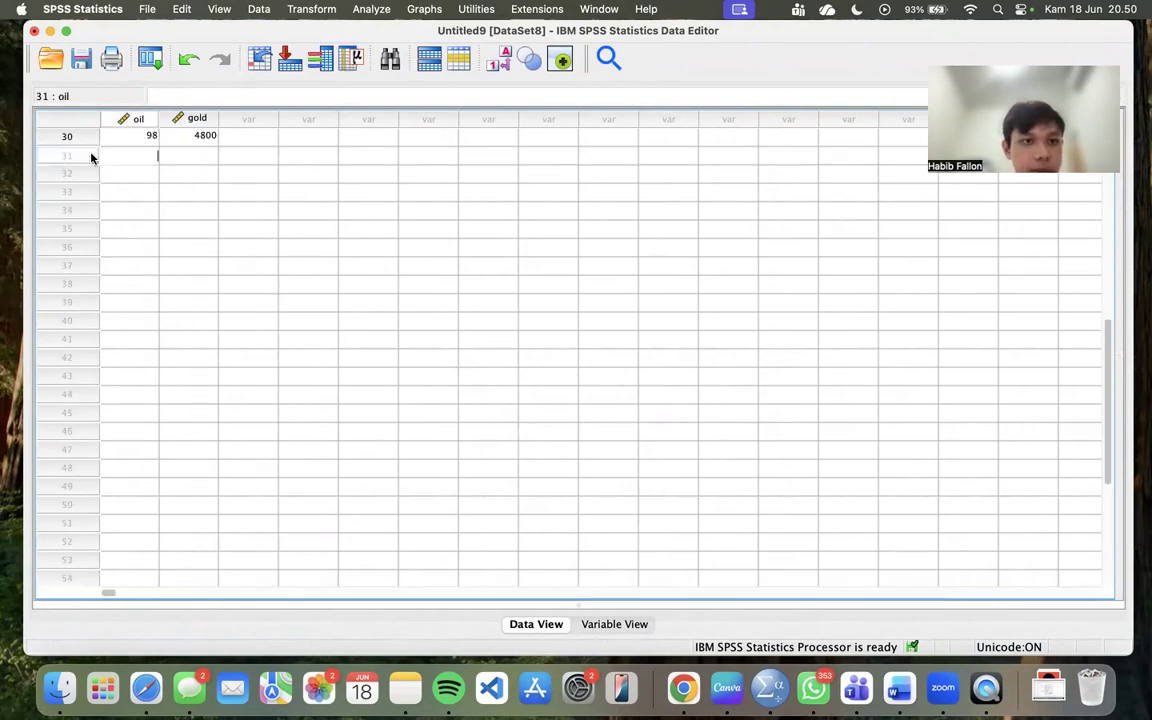
Step: Examine the pasted oil and gold values across all rows of the dataset
scroll(264, 240, "up", 3)
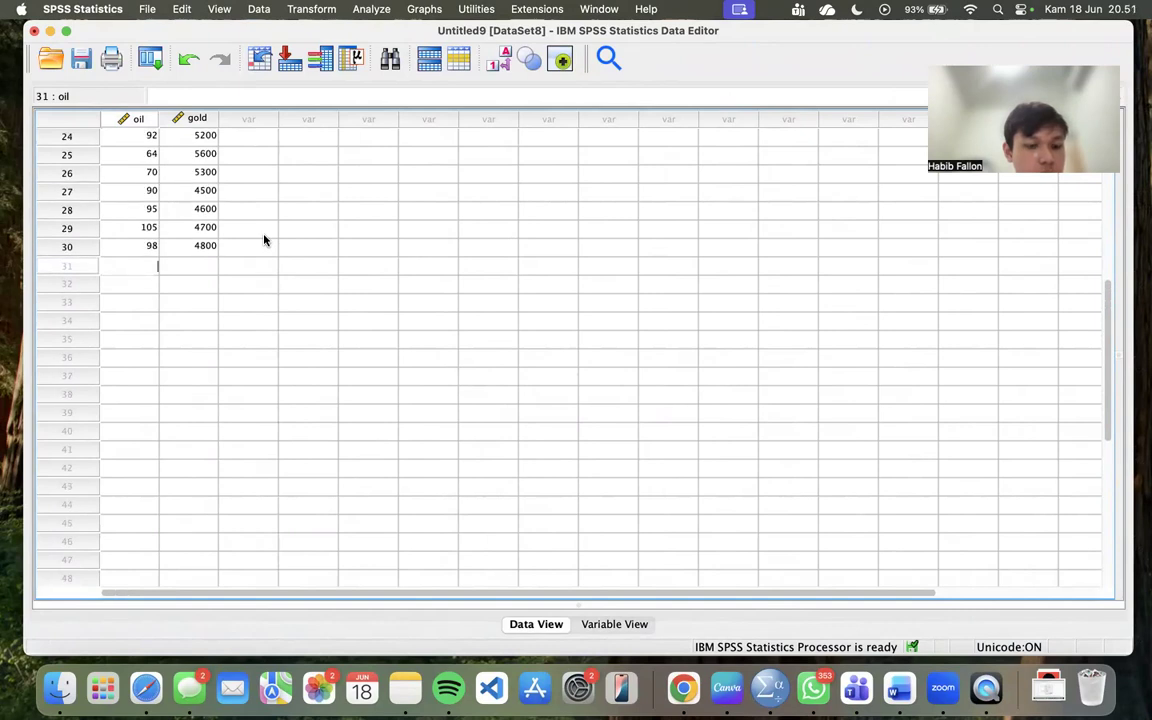
scroll(264, 240, "up", 3)
scroll(264, 240, "up", 1)
scroll(264, 240, "up", 8)
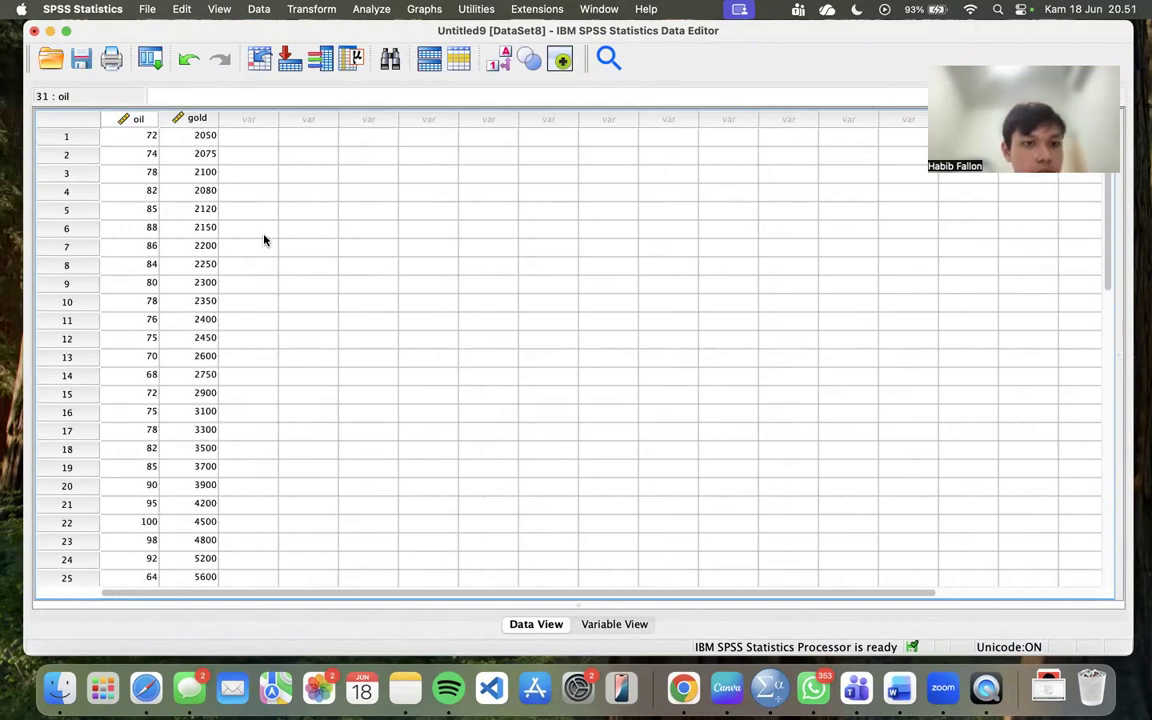
scroll(217, 275, "down", 5)
scroll(217, 275, "up", 5)
scroll(217, 275, "right", 1)
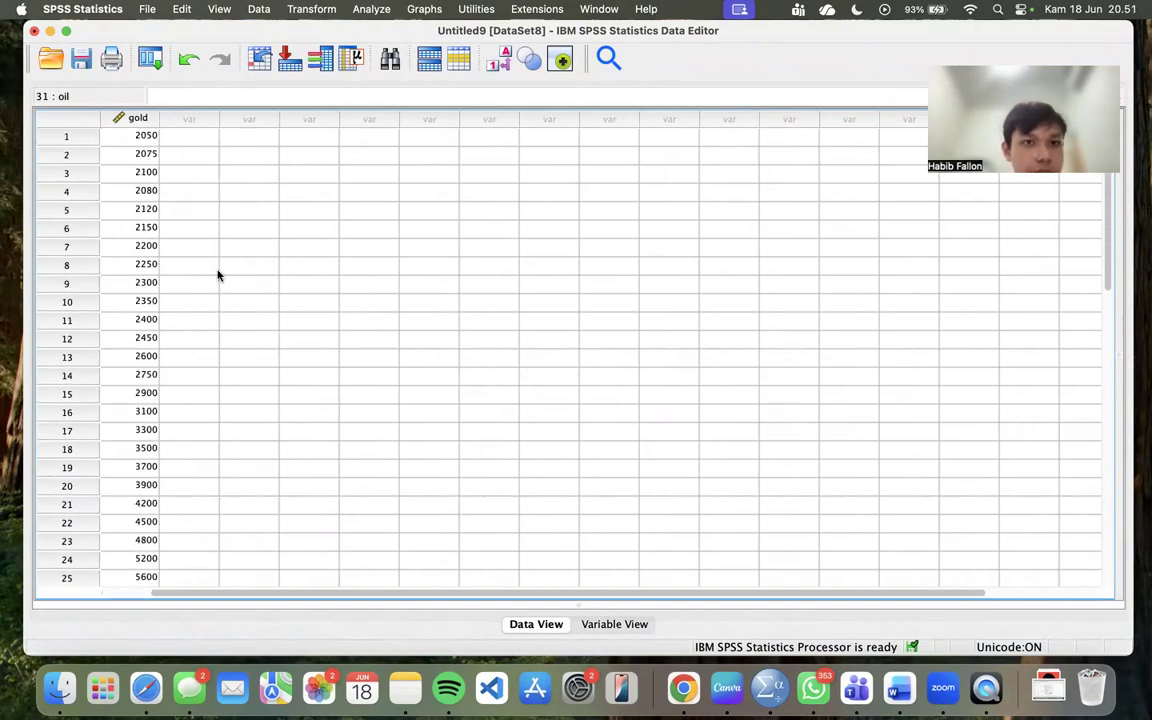
scroll(255, 185, "left", 1)
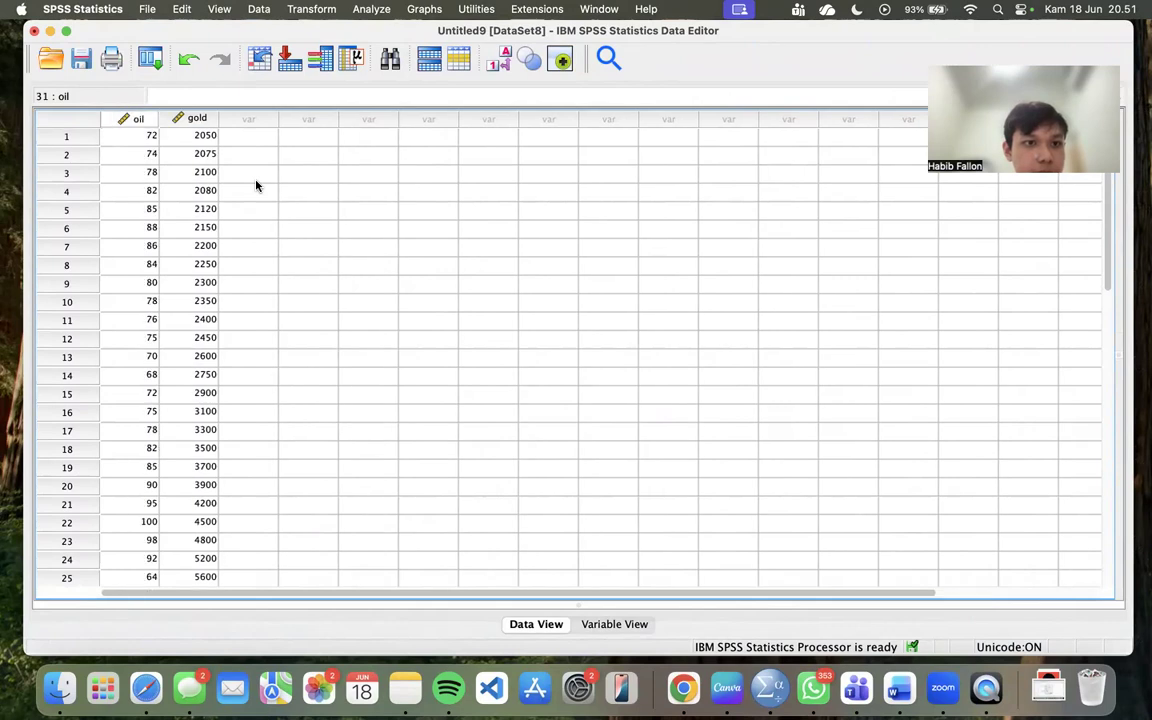
Step: Start a Descriptives analysis and add oil and gold as its variables
left_click(368, 9)
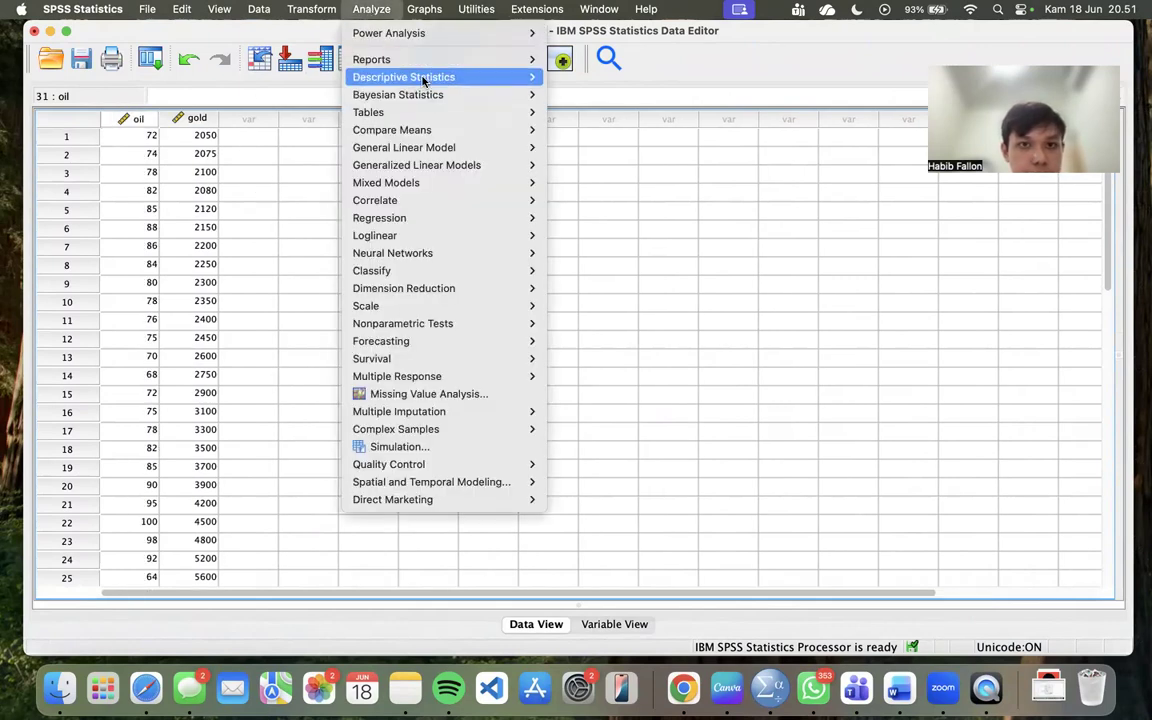
mouse_move(423, 81)
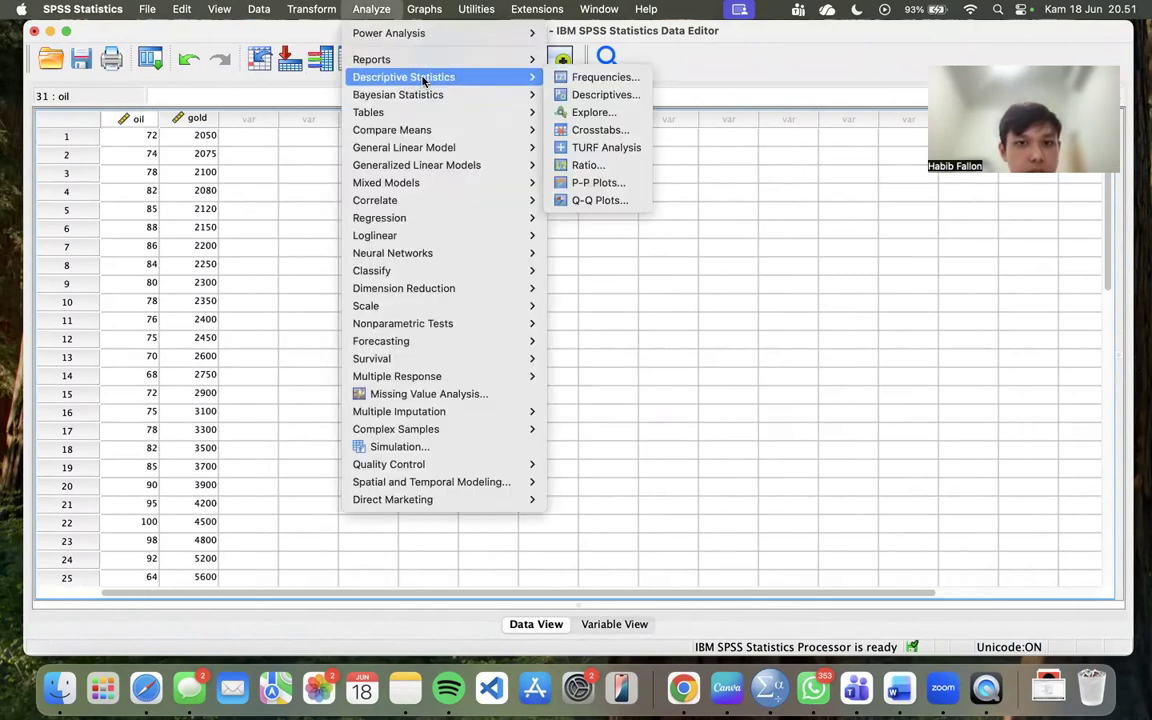
left_click(567, 96)
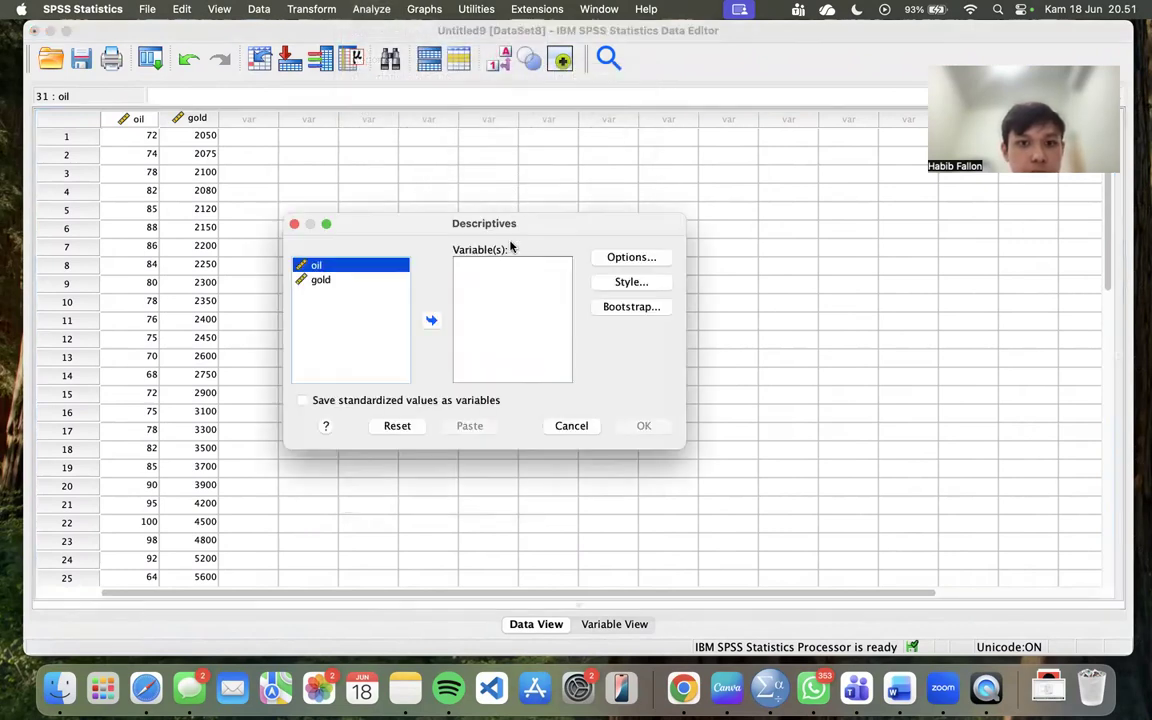
left_click(432, 320)
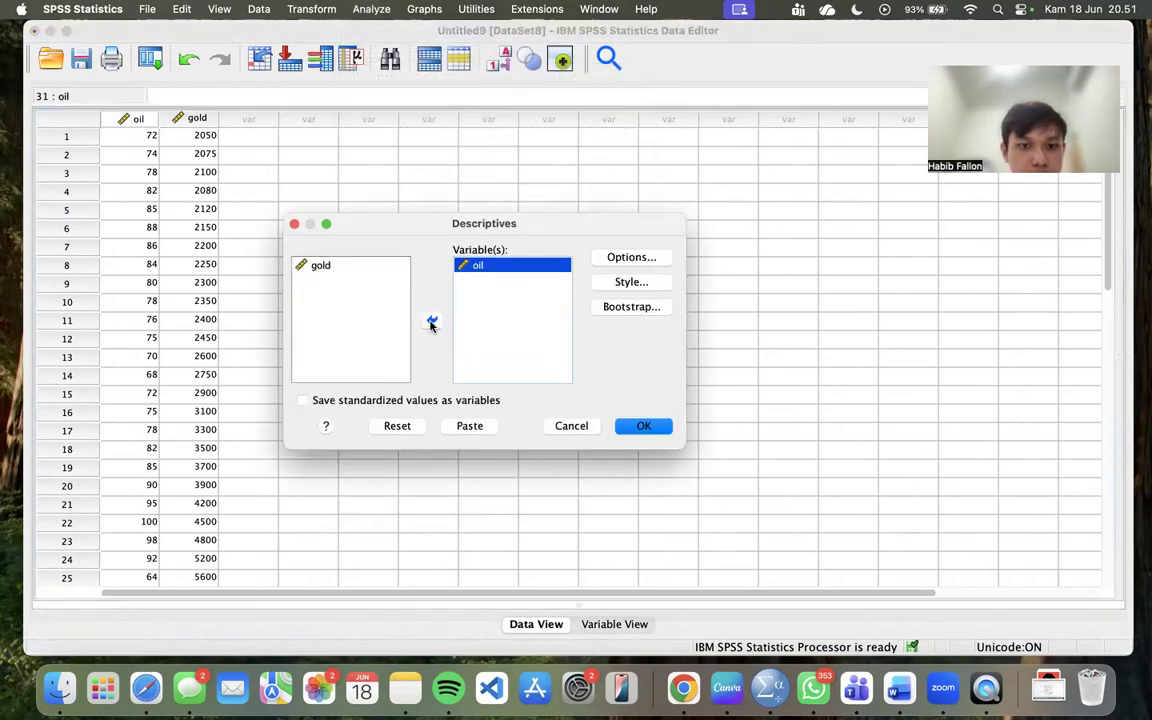
left_click(388, 264)
left_click(432, 320)
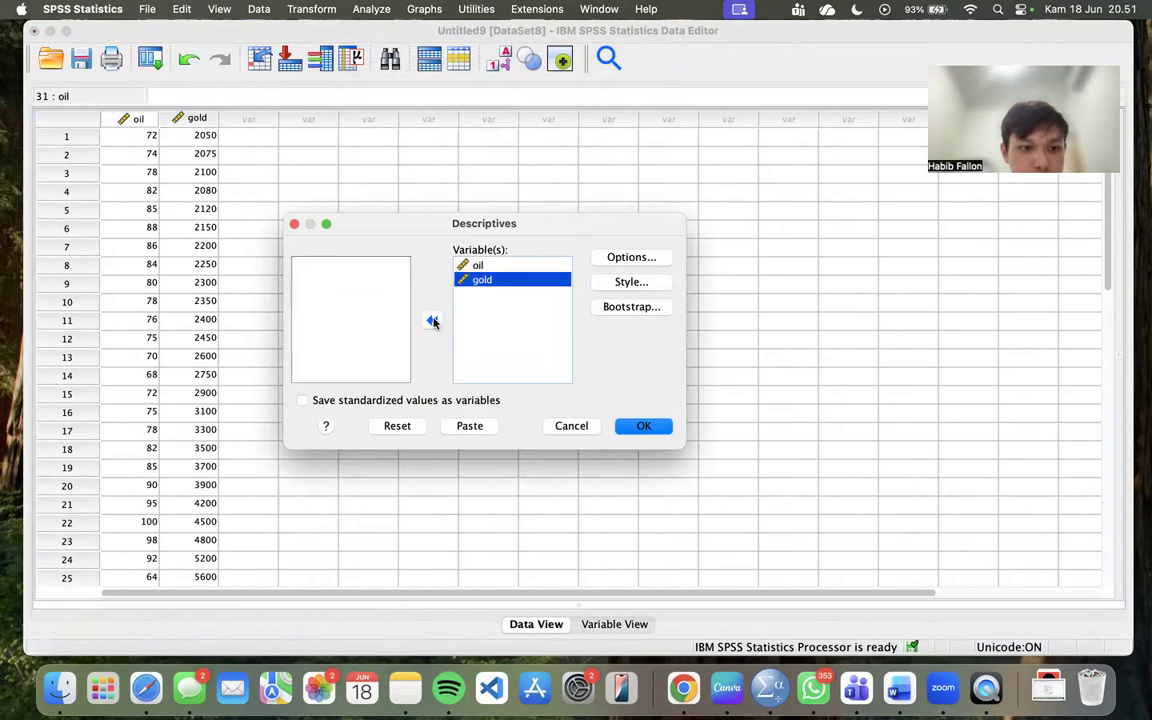
Step: Keep mean, standard deviation, minimum and maximum as the descriptive statistics and run the analysis
left_click(636, 257)
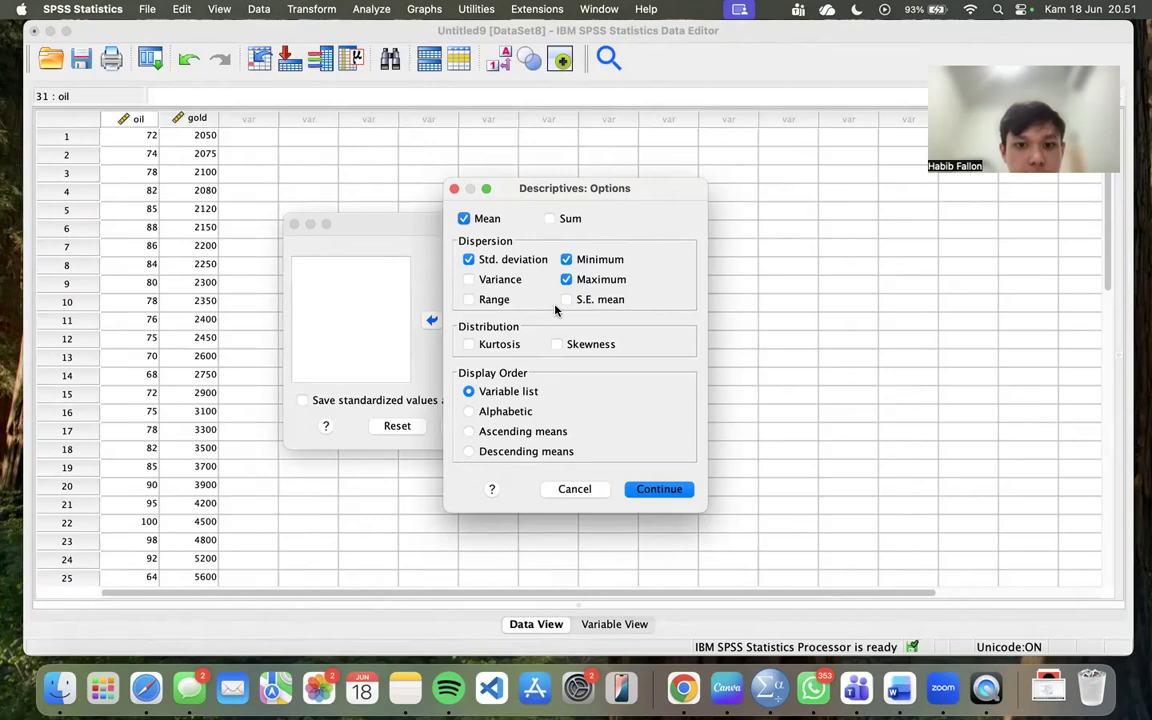
left_click(675, 489)
left_click(645, 426)
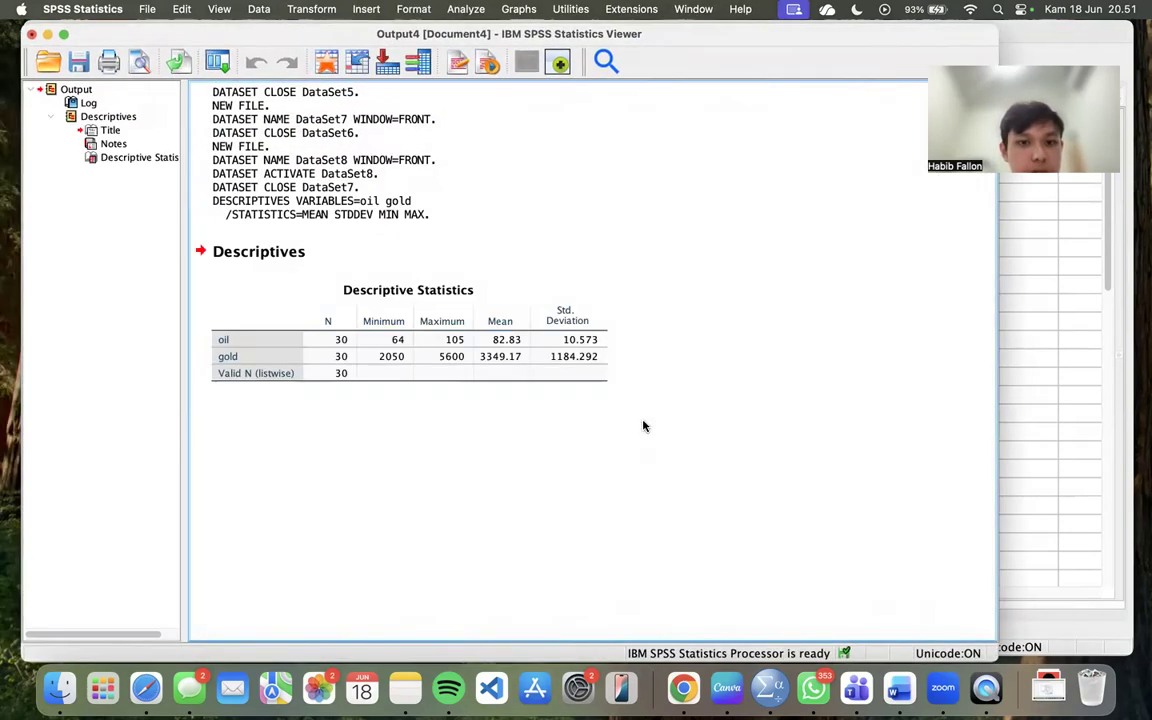
Step: Examine the Descriptive Statistics table for oil and gold in the output
left_click(555, 249)
left_click(427, 278)
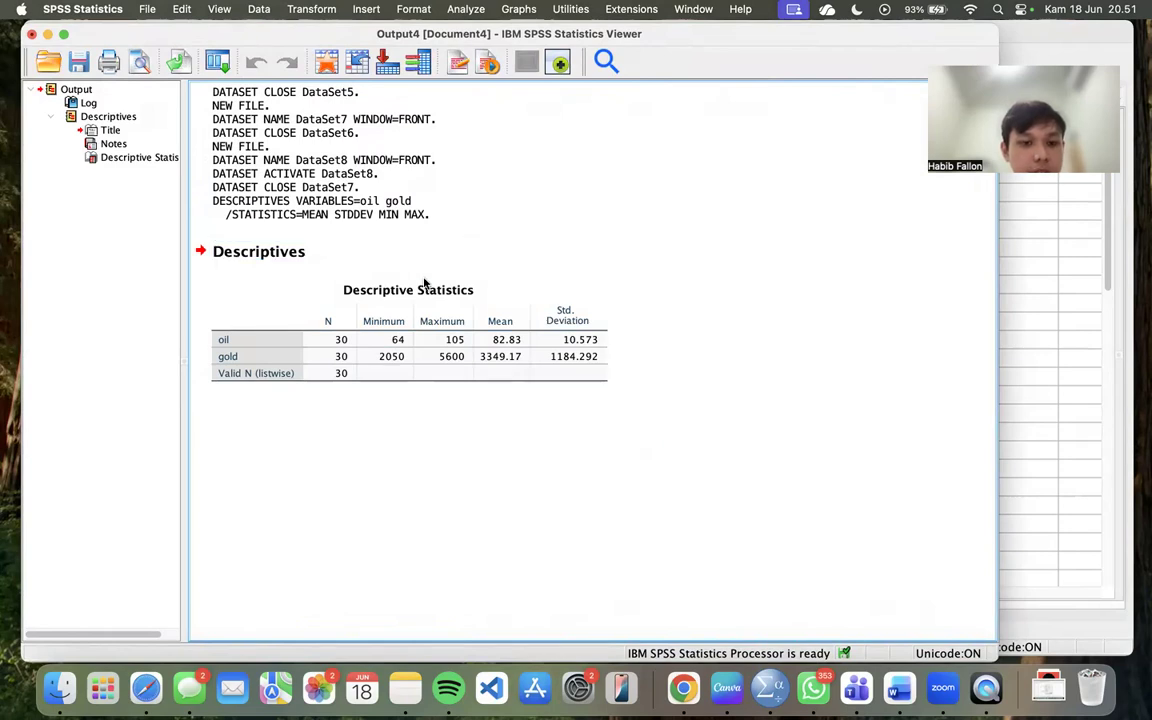
left_click(432, 253)
left_click(458, 302)
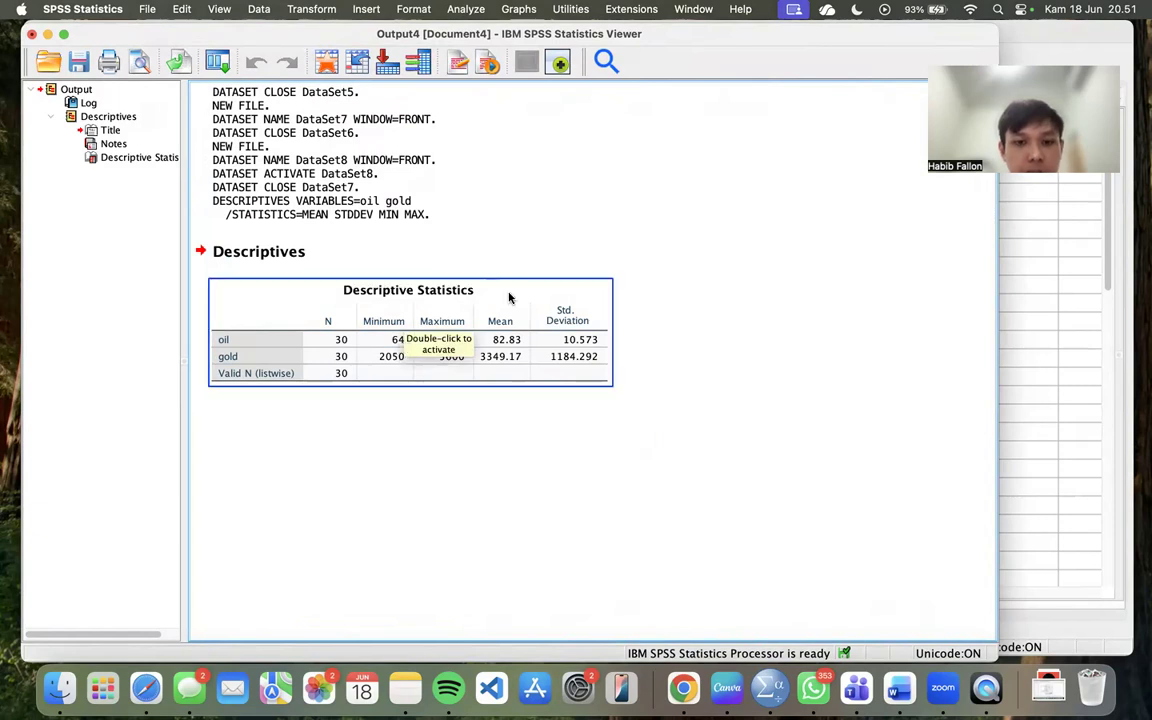
left_click(645, 419)
left_click(488, 384)
left_click(713, 360)
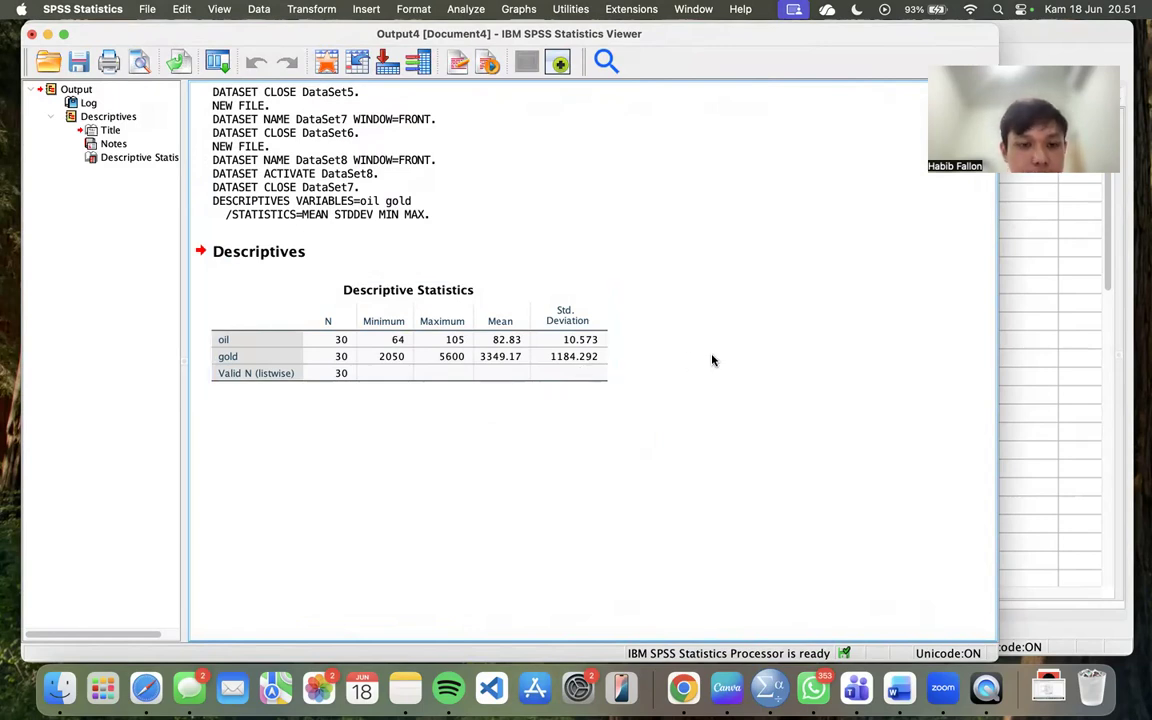
Step: Review the minimum, maximum, mean and standard deviation of oil and gold in the descriptives output
left_click(552, 328)
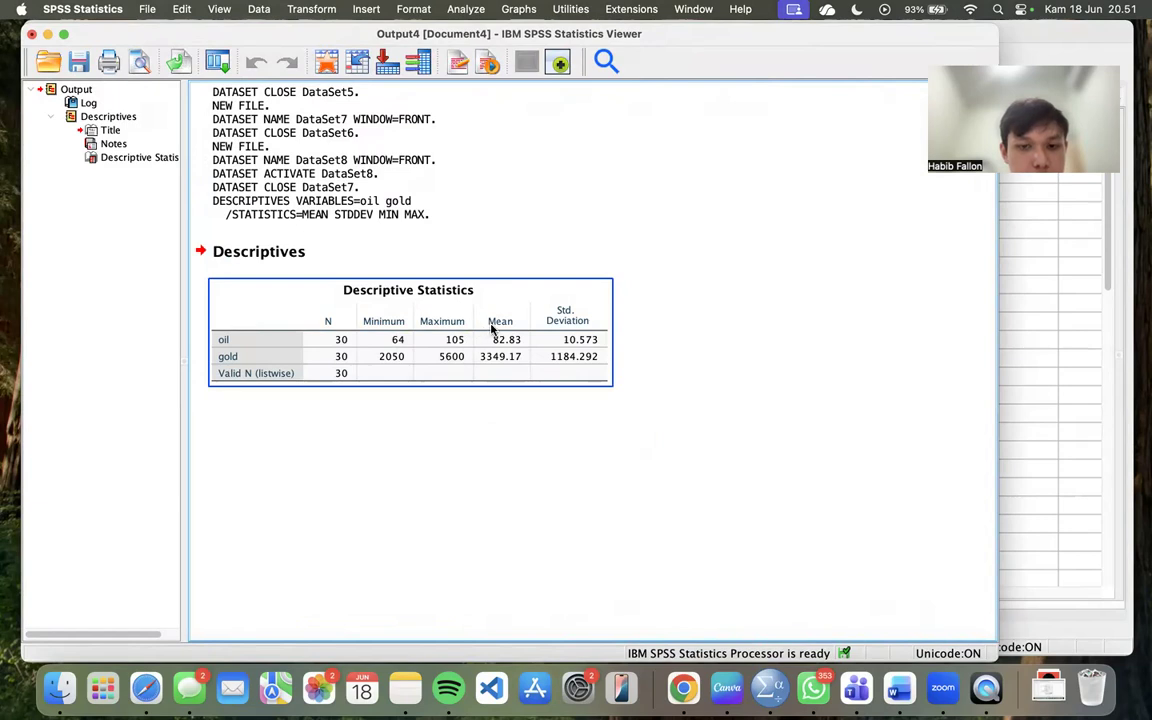
left_click(661, 262)
left_click(669, 352)
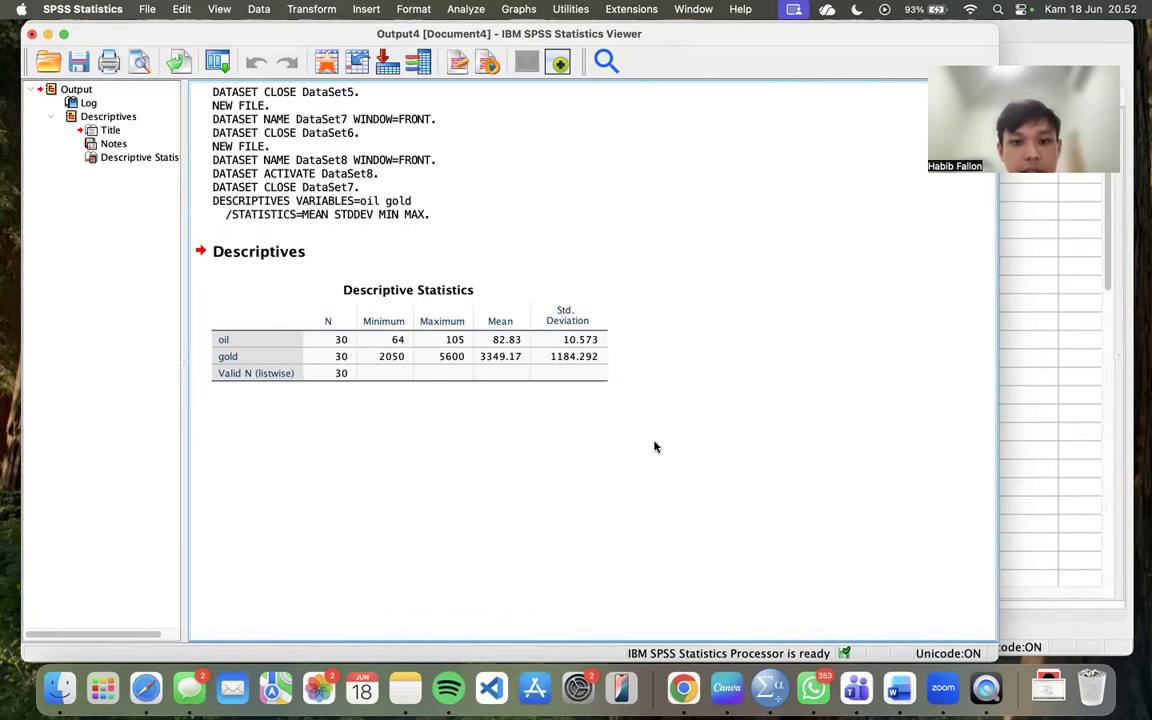
Step: Start a Linear Regression on the dataset with gold as the dependent variable and oil as the independent variable
left_click(1038, 365)
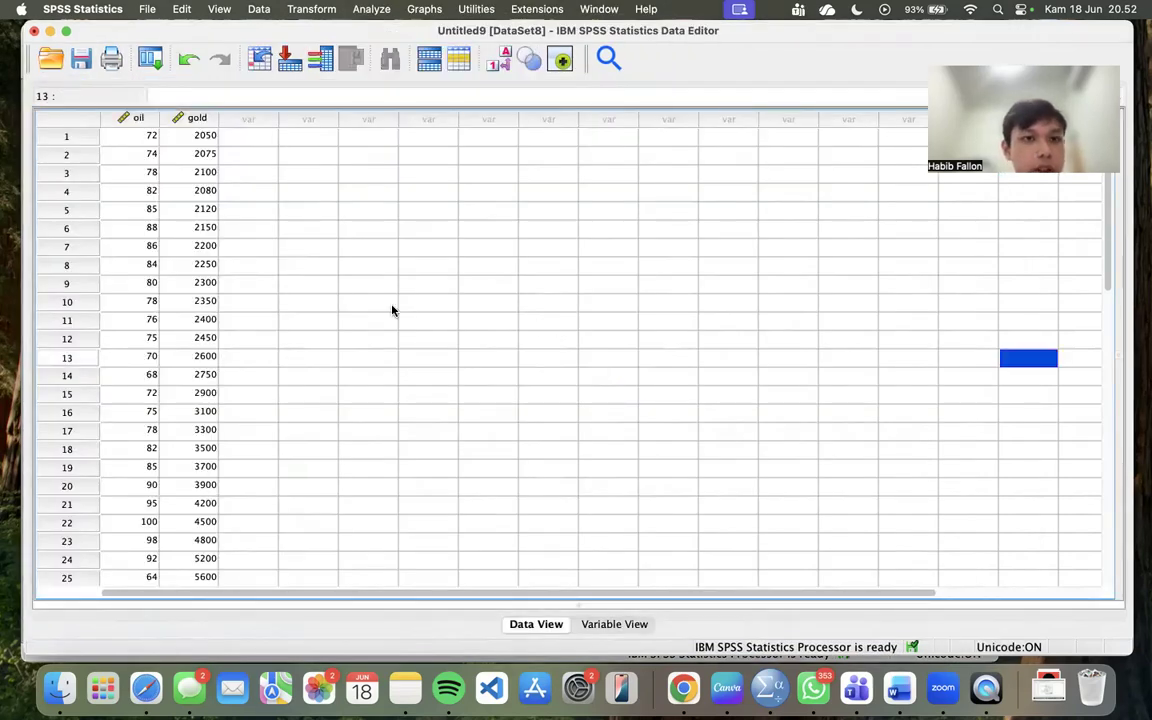
left_click(376, 9)
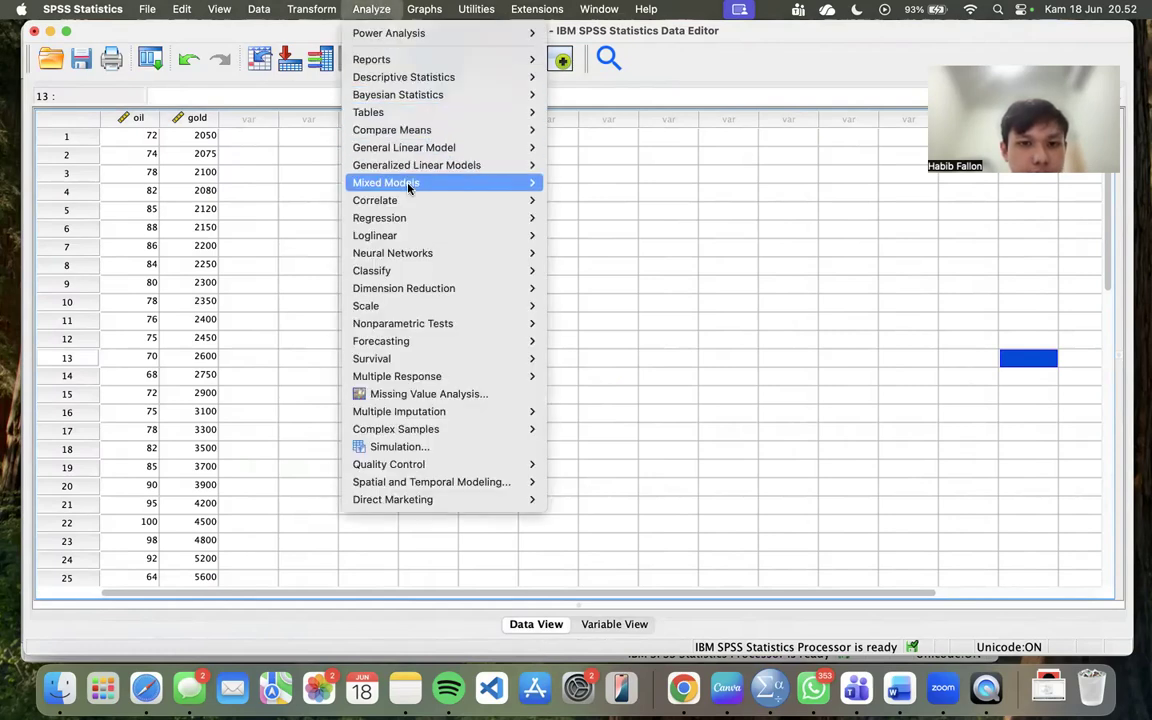
mouse_move(417, 217)
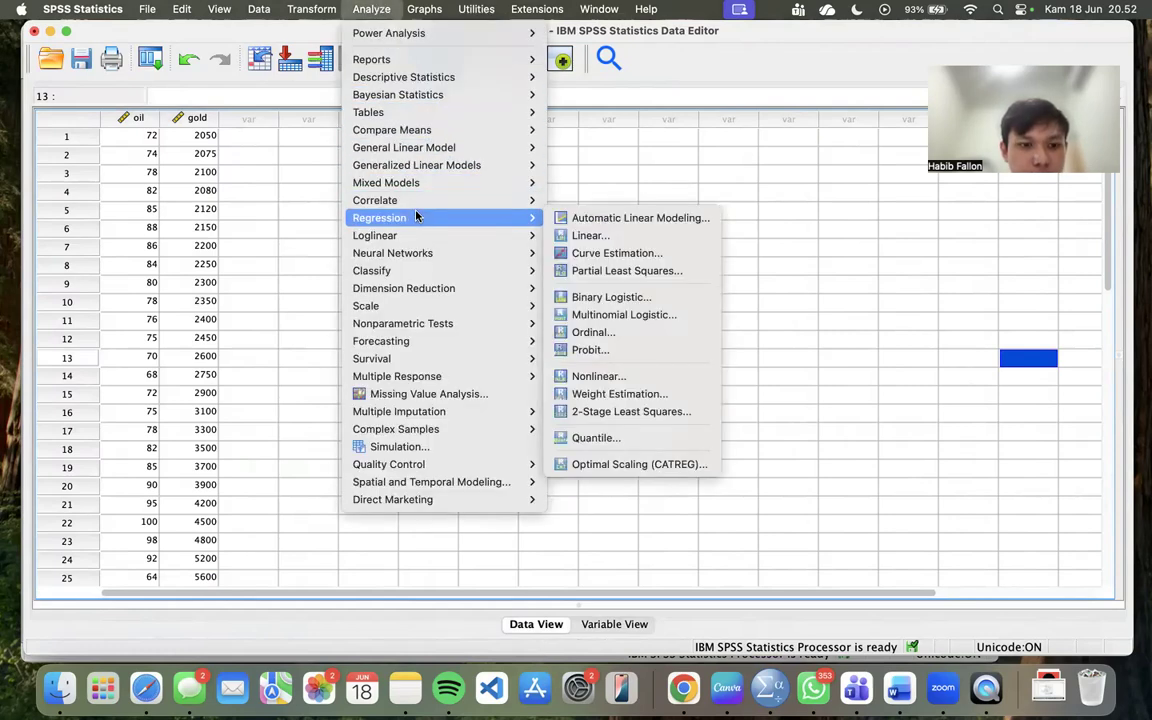
left_click(576, 236)
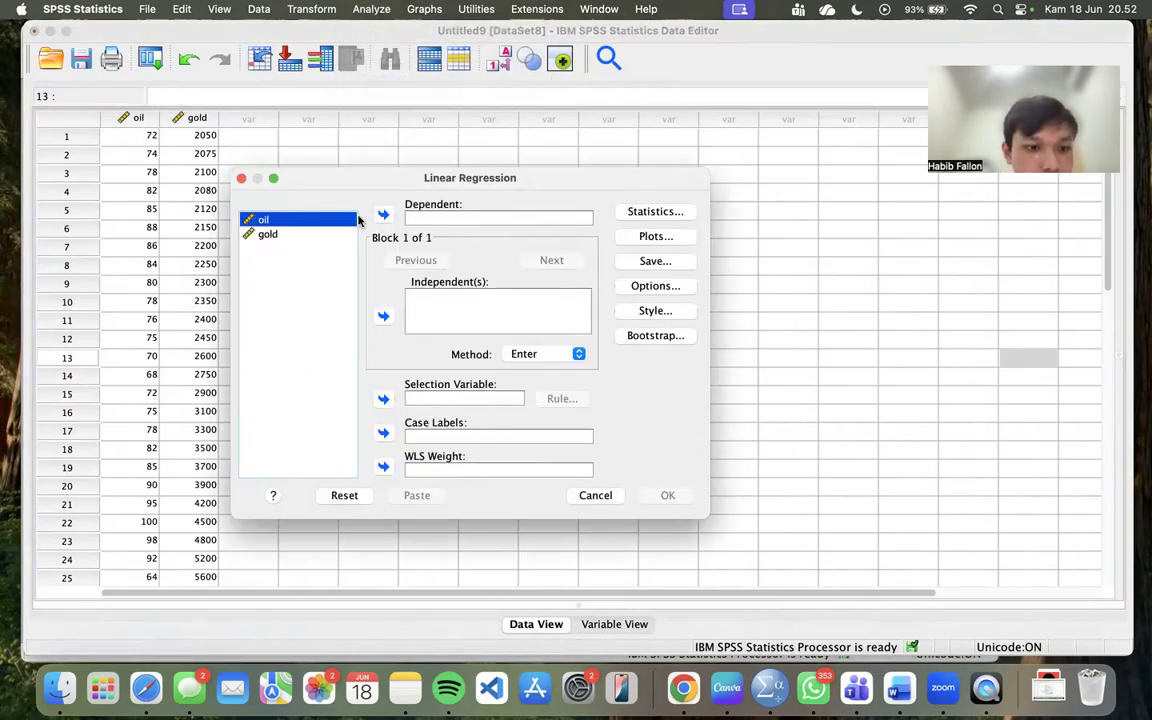
left_click(385, 317)
left_click(298, 234)
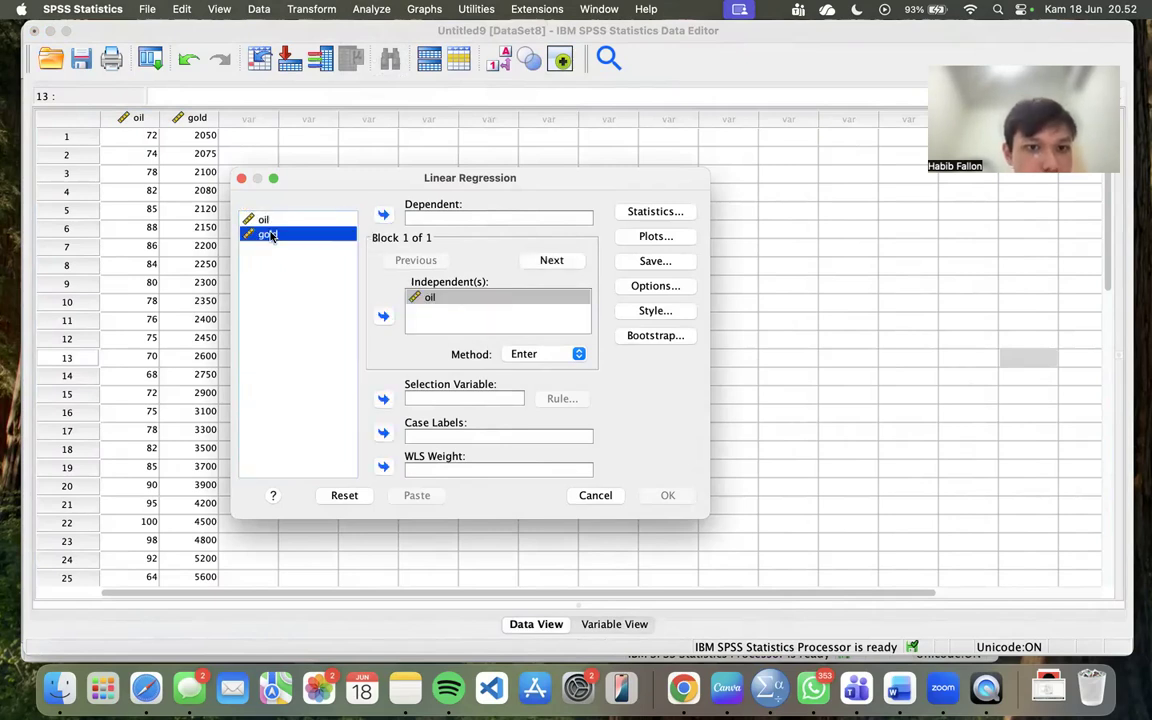
left_click(383, 215)
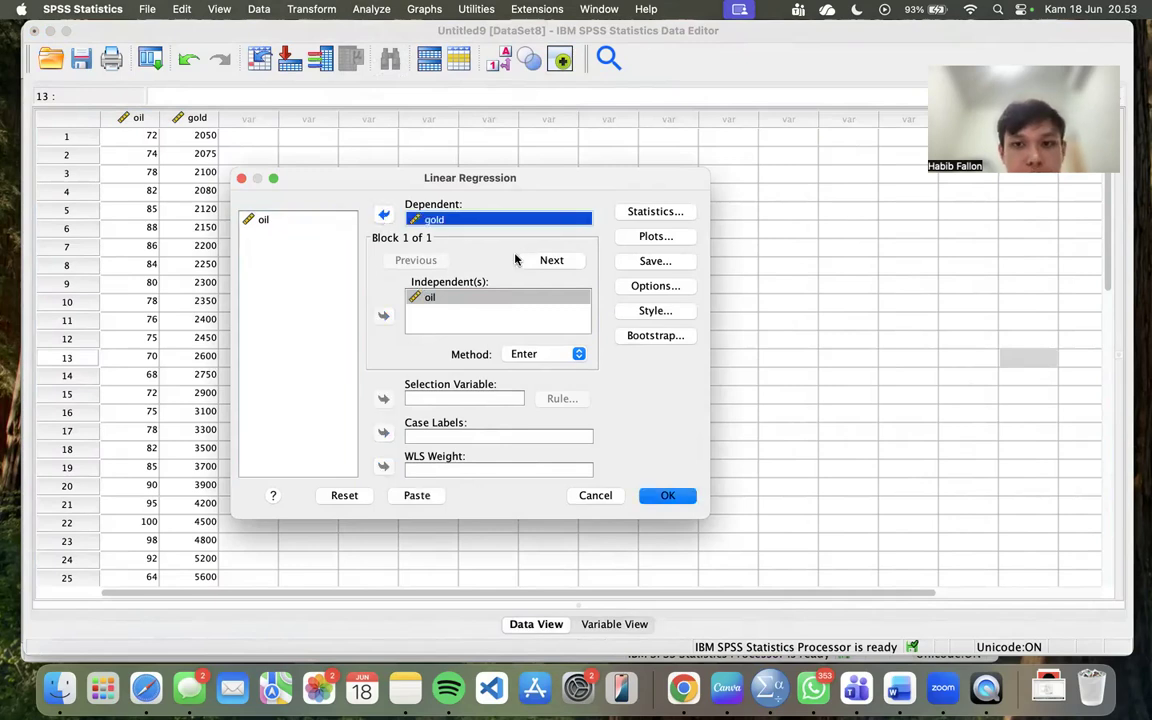
Step: Add the Durbin-Watson residual test to the regression statistics, keeping Estimates and Model fit enabled
left_click(640, 213)
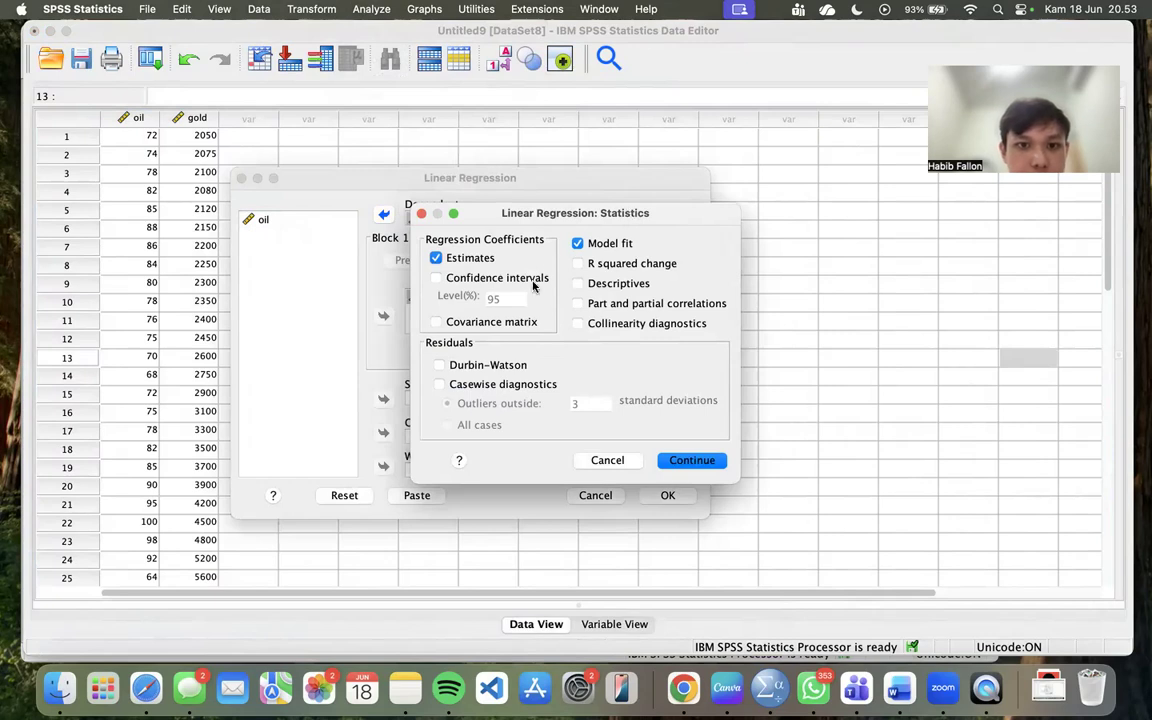
left_click(479, 366)
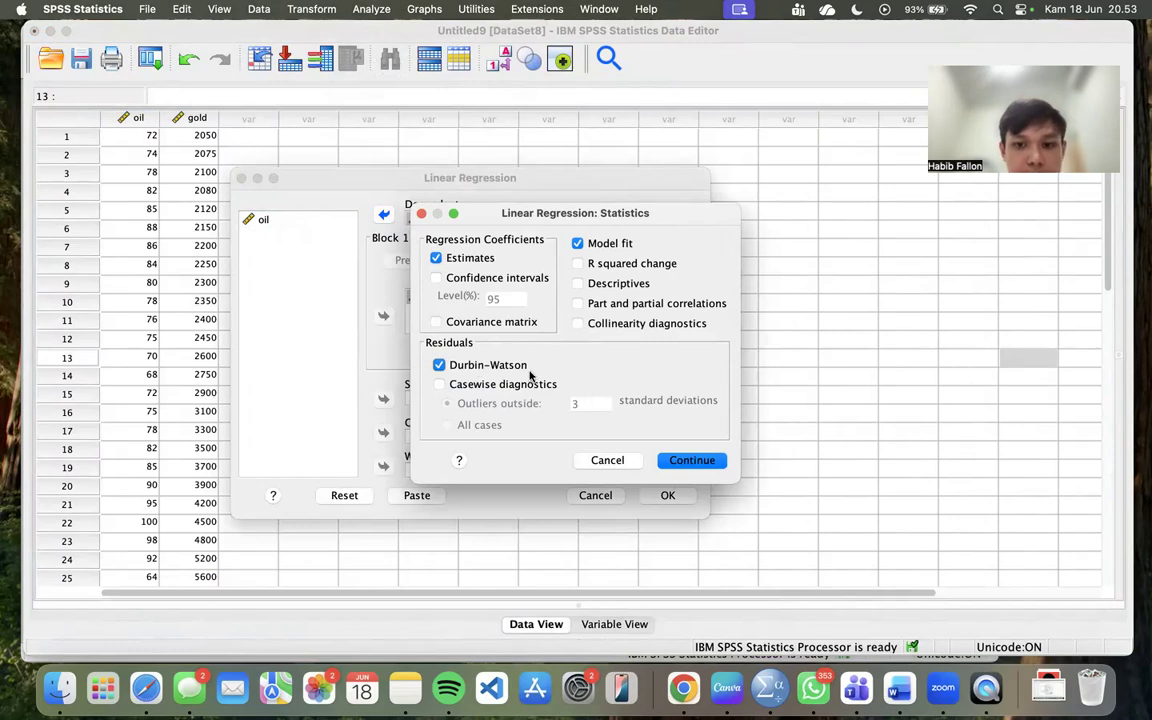
left_click(680, 460)
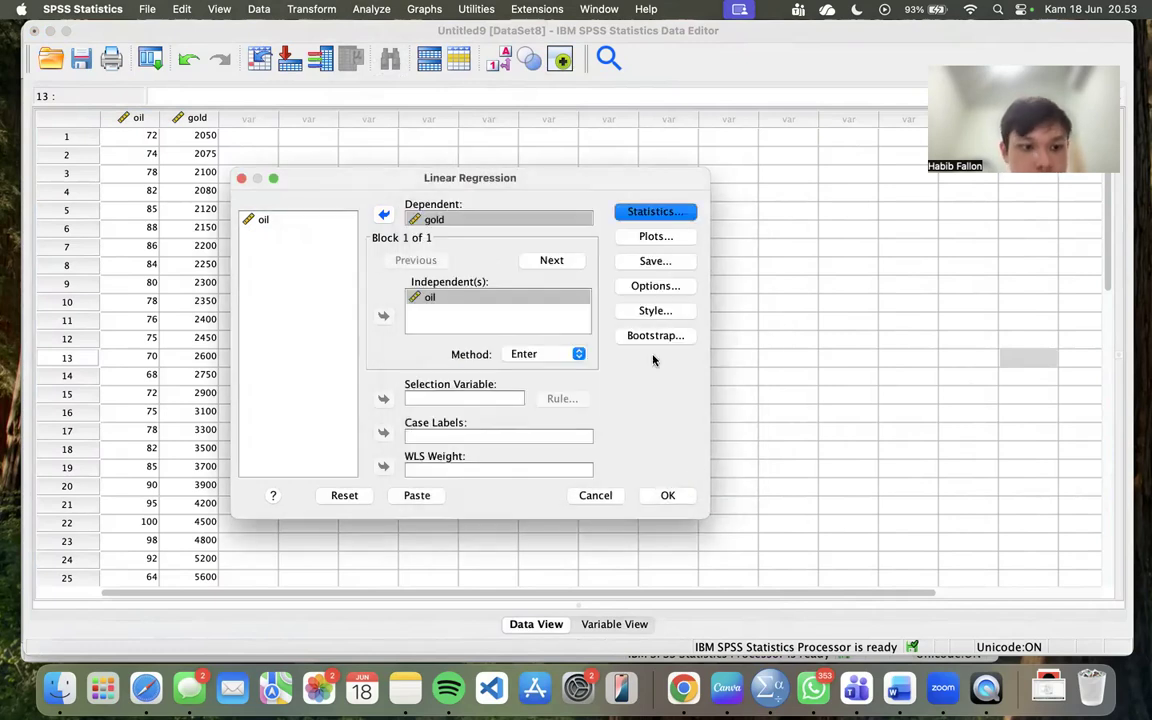
Step: Set up a regression residual scatterplot with *ZRESID on the Y axis and *ZPRED on the X axis
left_click(652, 236)
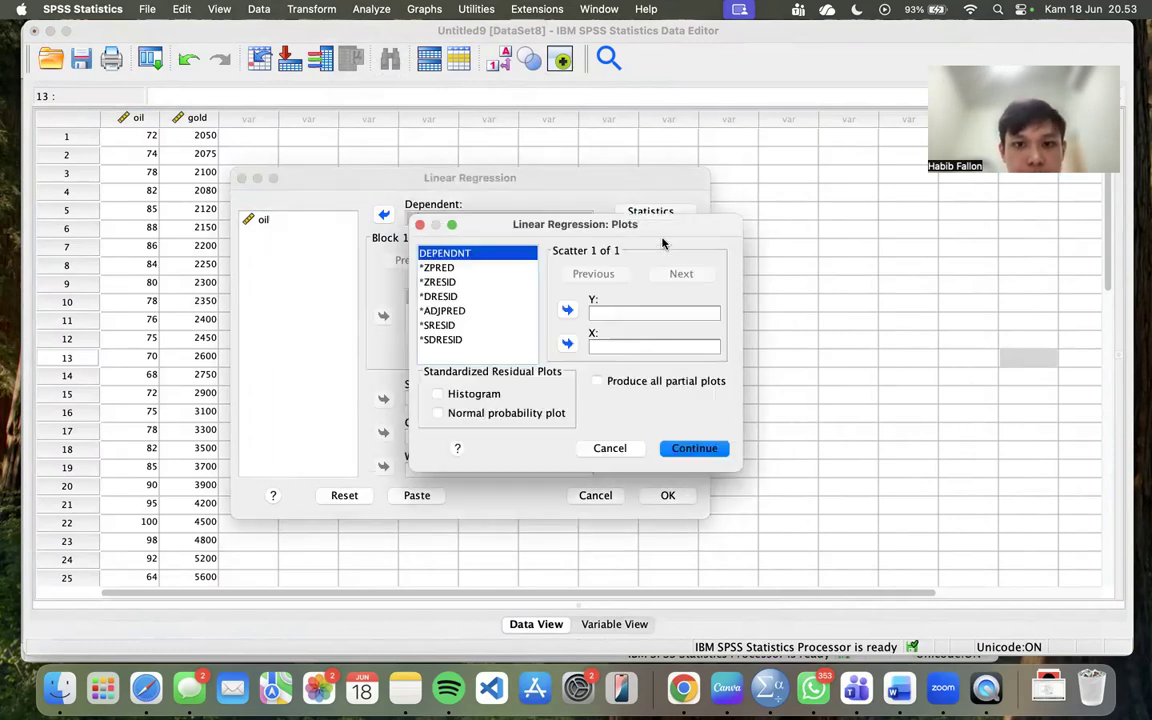
left_click(493, 268)
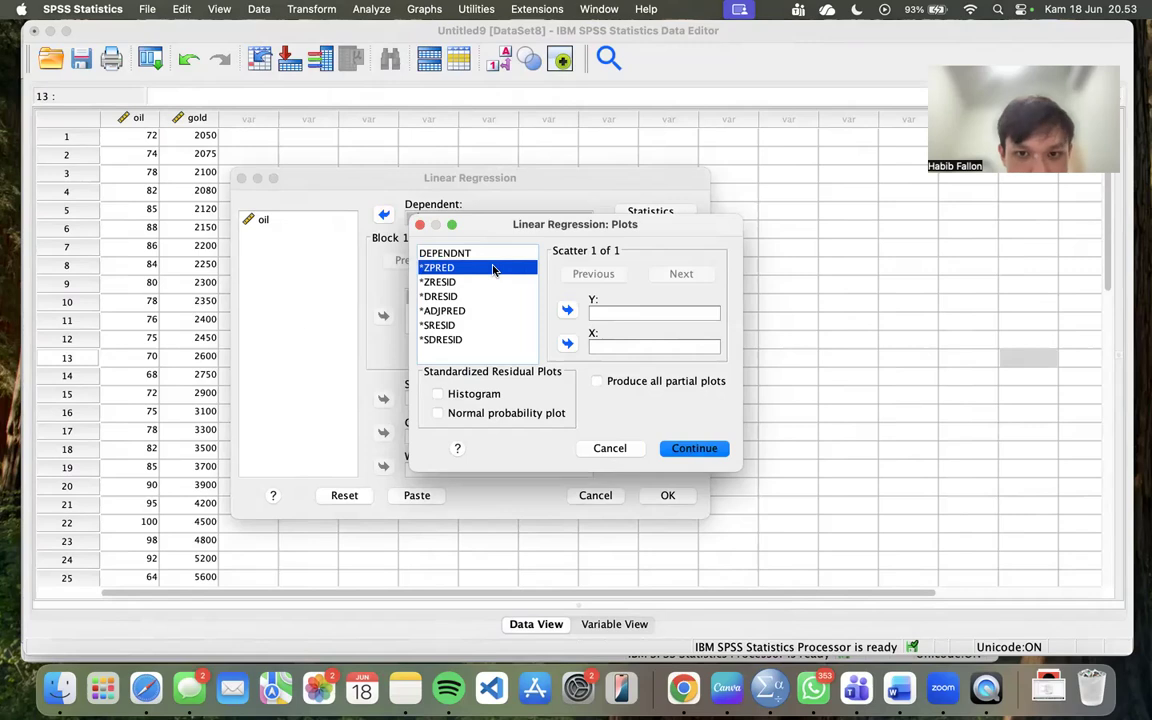
left_click(567, 343)
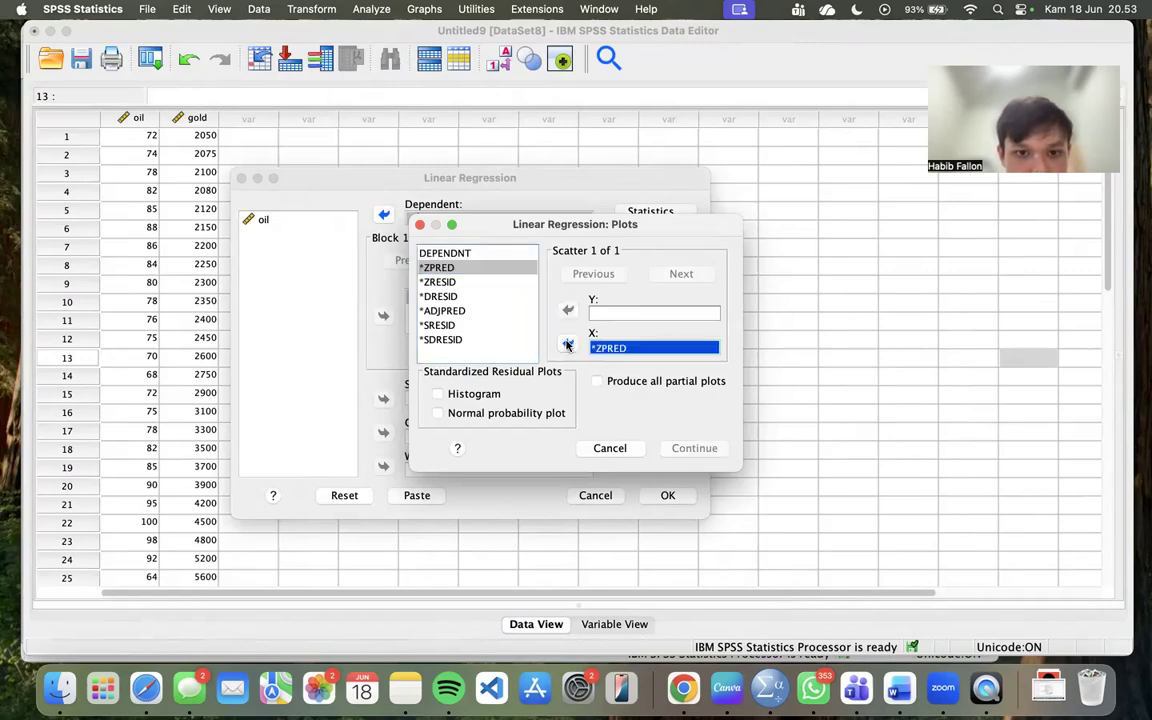
left_click(477, 283)
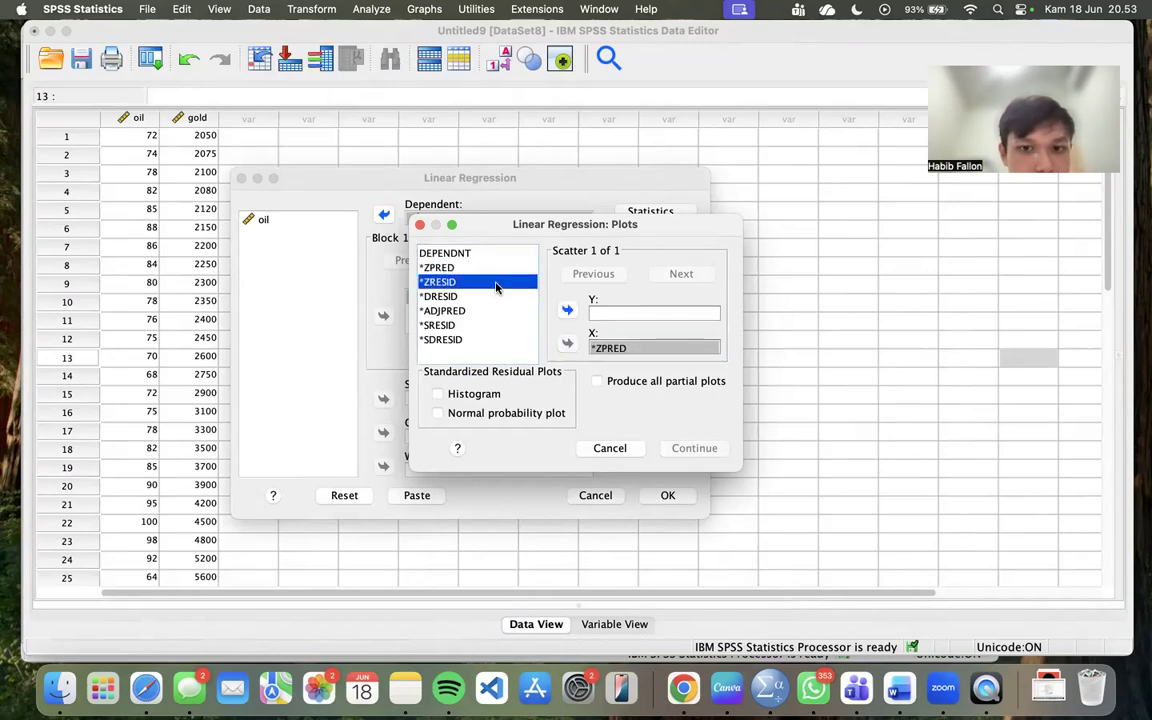
left_click(566, 311)
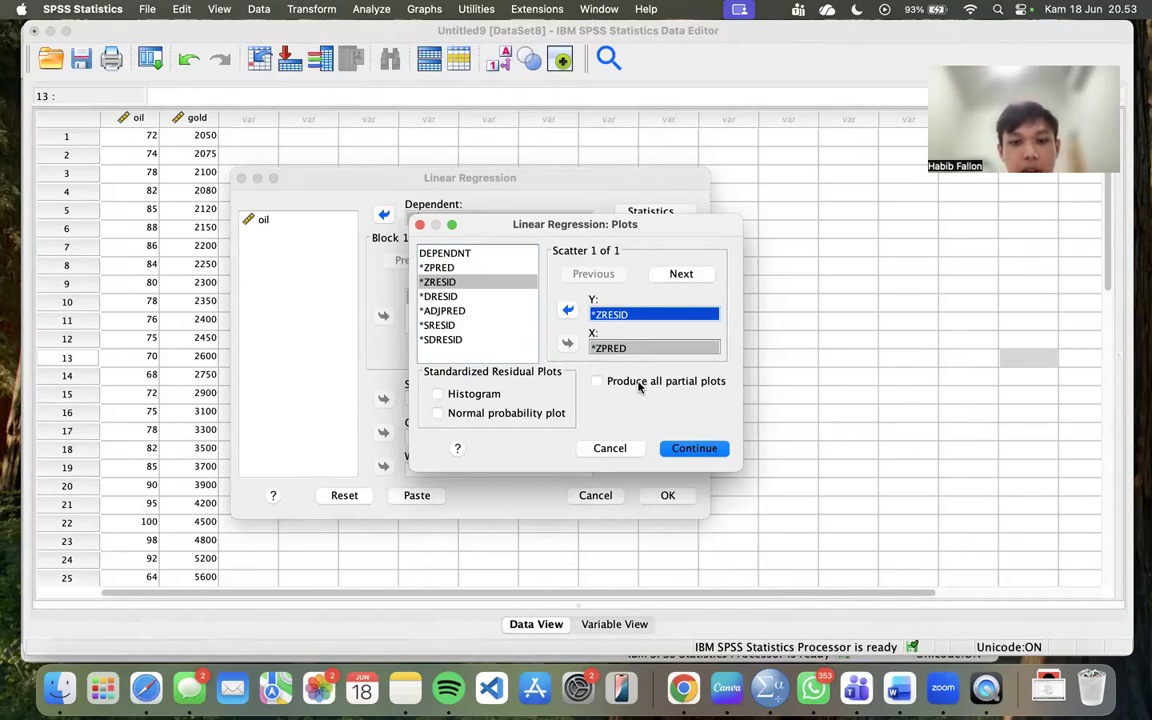
Step: Include the normal probability plot of standardized residuals and run the linear regression
left_click(530, 413)
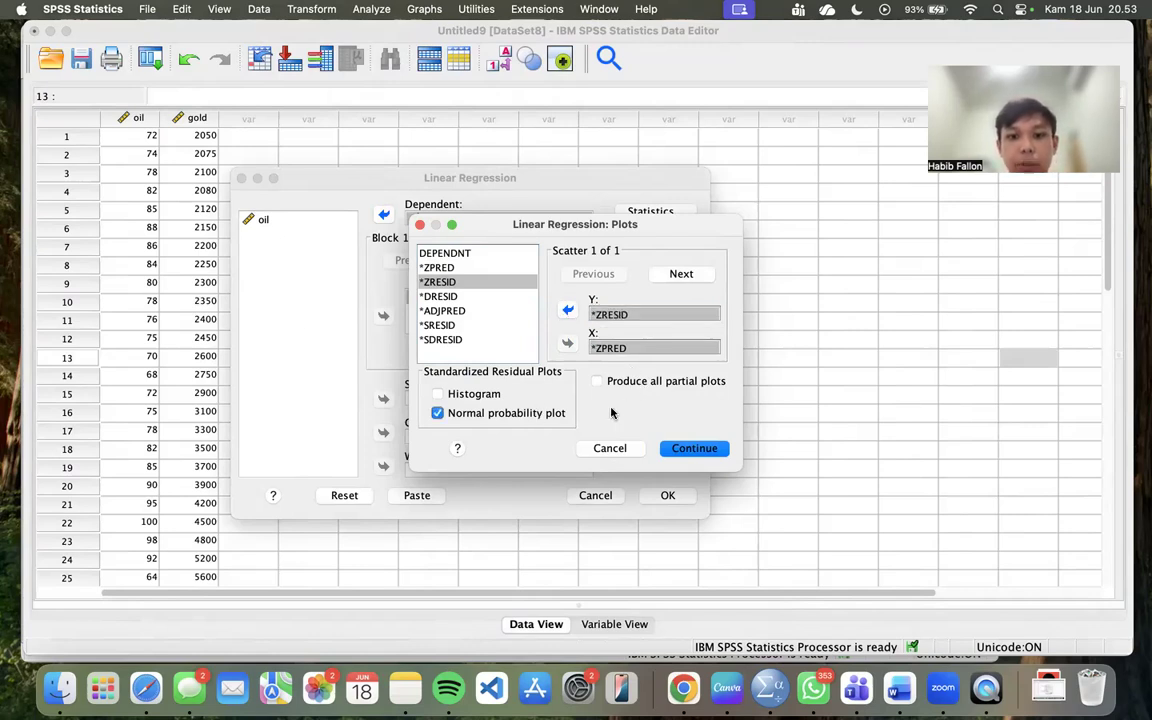
left_click(678, 448)
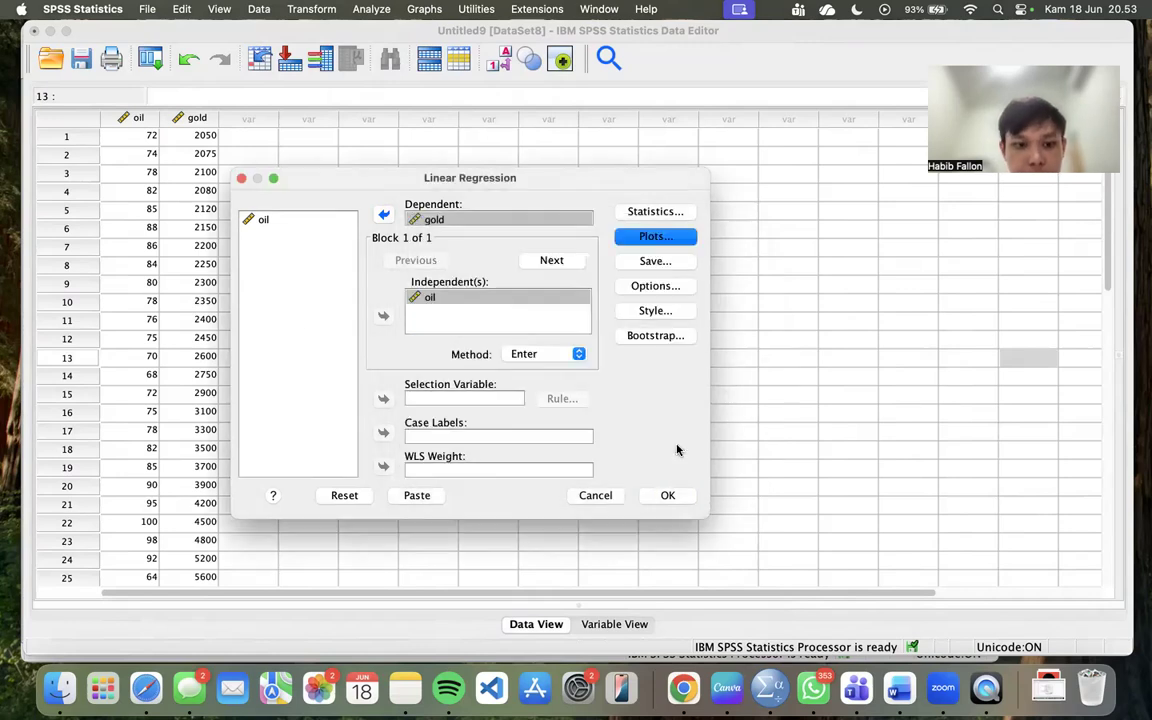
left_click(670, 495)
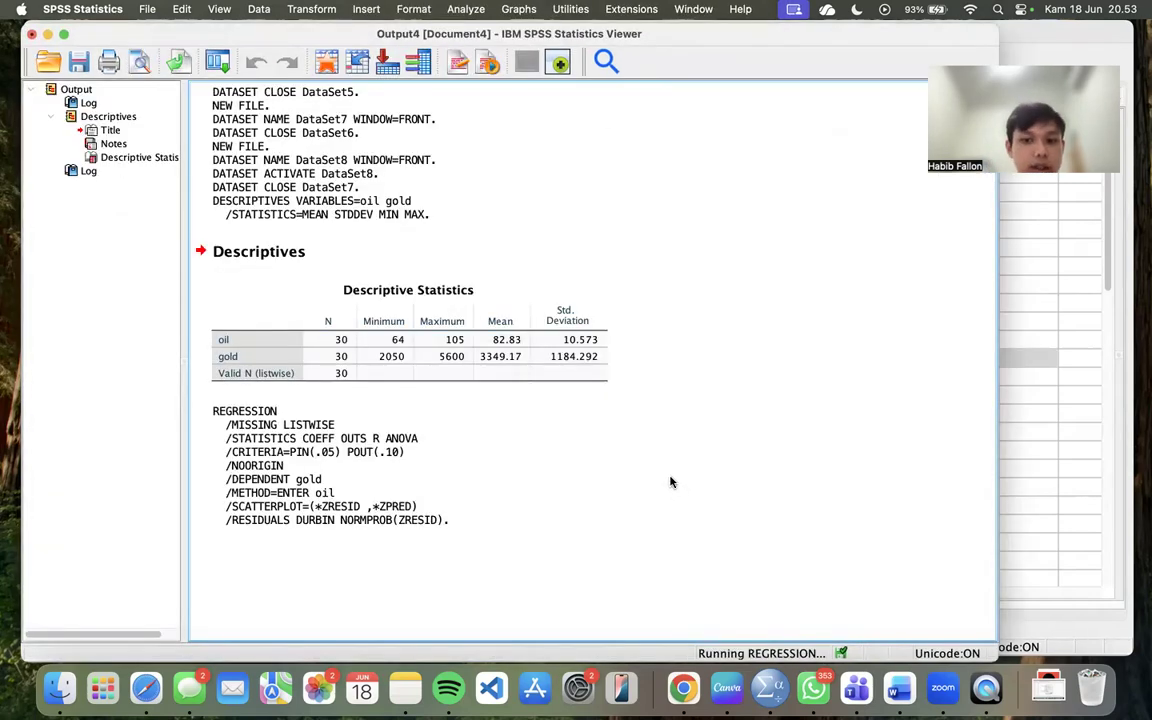
Step: Look through the regression output and examine the Model Summary table, including R Square and Durbin-Watson
scroll(659, 409, "up", 10)
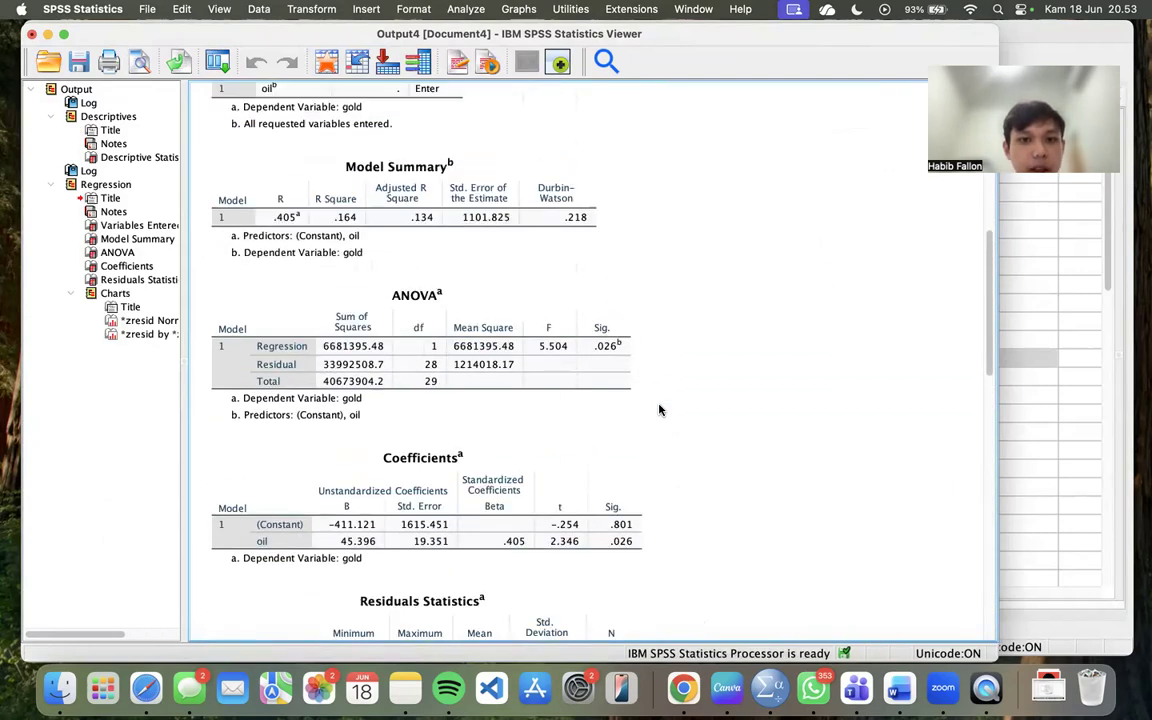
scroll(659, 409, "down", 5)
scroll(659, 409, "up", 5)
scroll(659, 409, "up", 6)
scroll(659, 409, "down", 9)
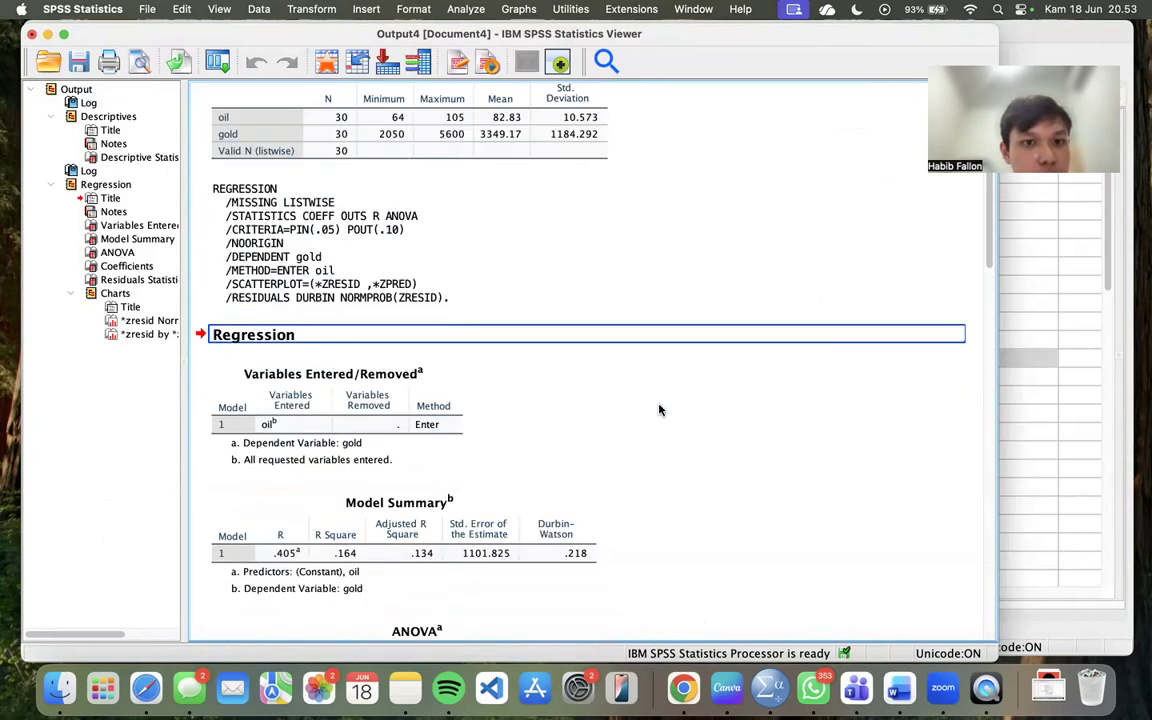
scroll(659, 409, "up", 1)
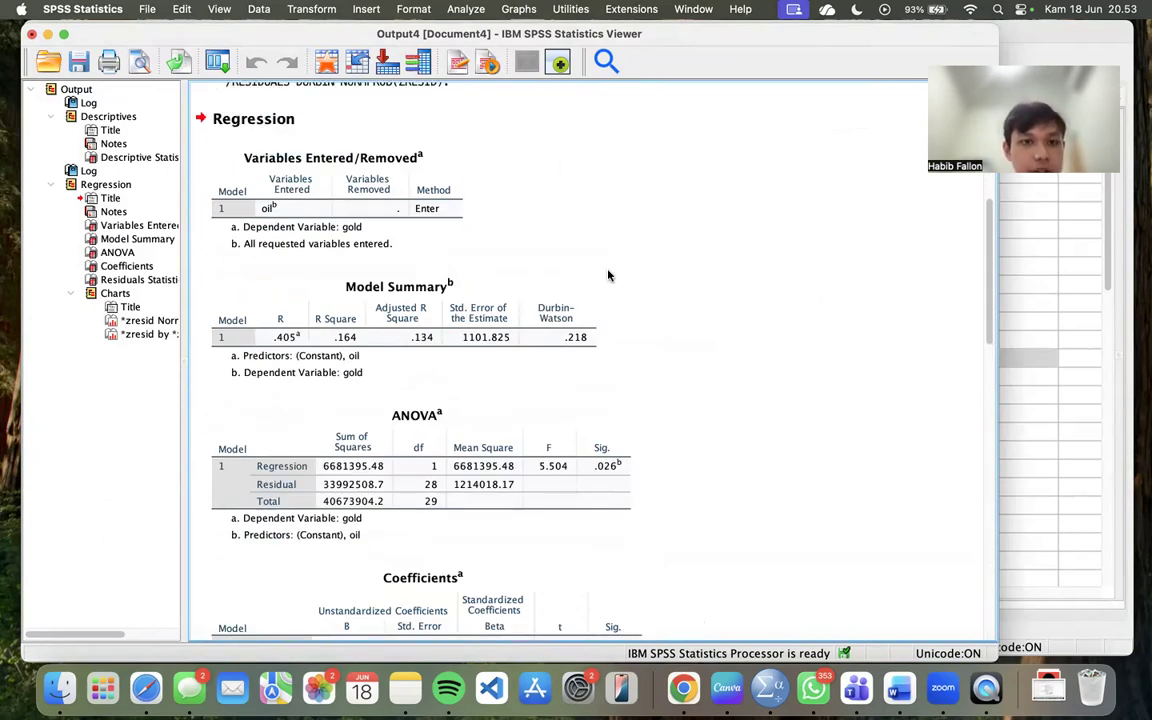
left_click(358, 278)
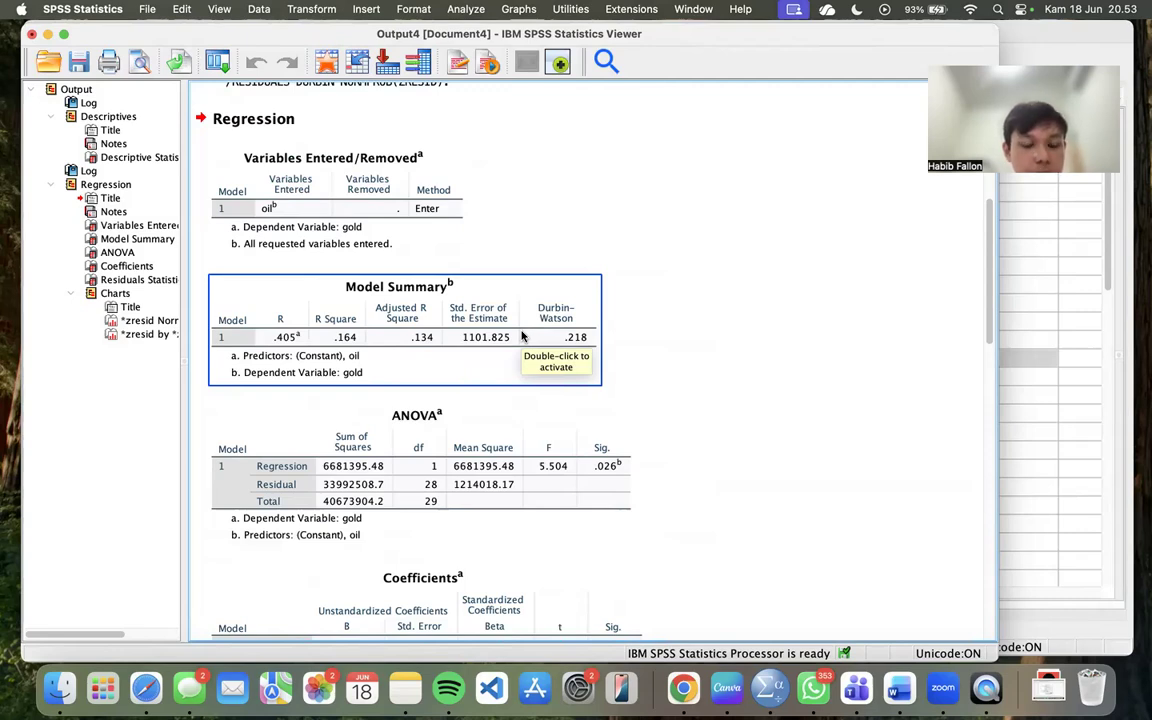
Step: Examine the significance in the ANOVA table and the oil coefficient in the Coefficients table
scroll(521, 335, "down", 6)
scroll(522, 334, "up", 1)
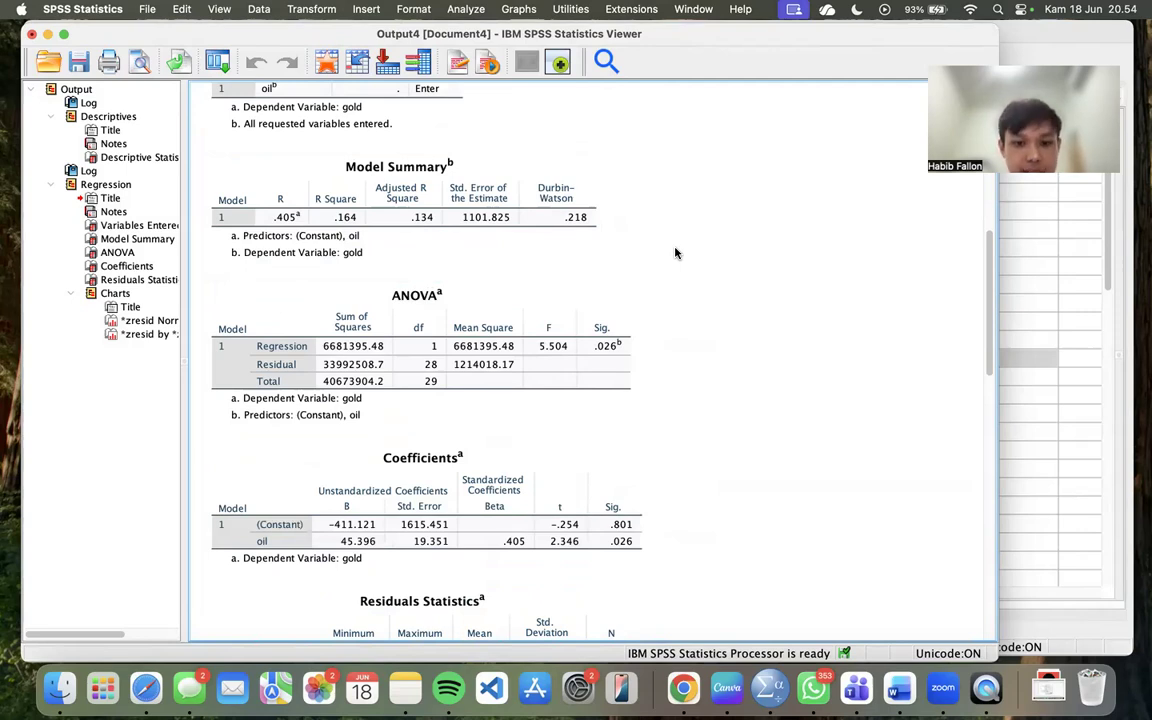
scroll(675, 253, "down", 5)
scroll(675, 253, "up", 3)
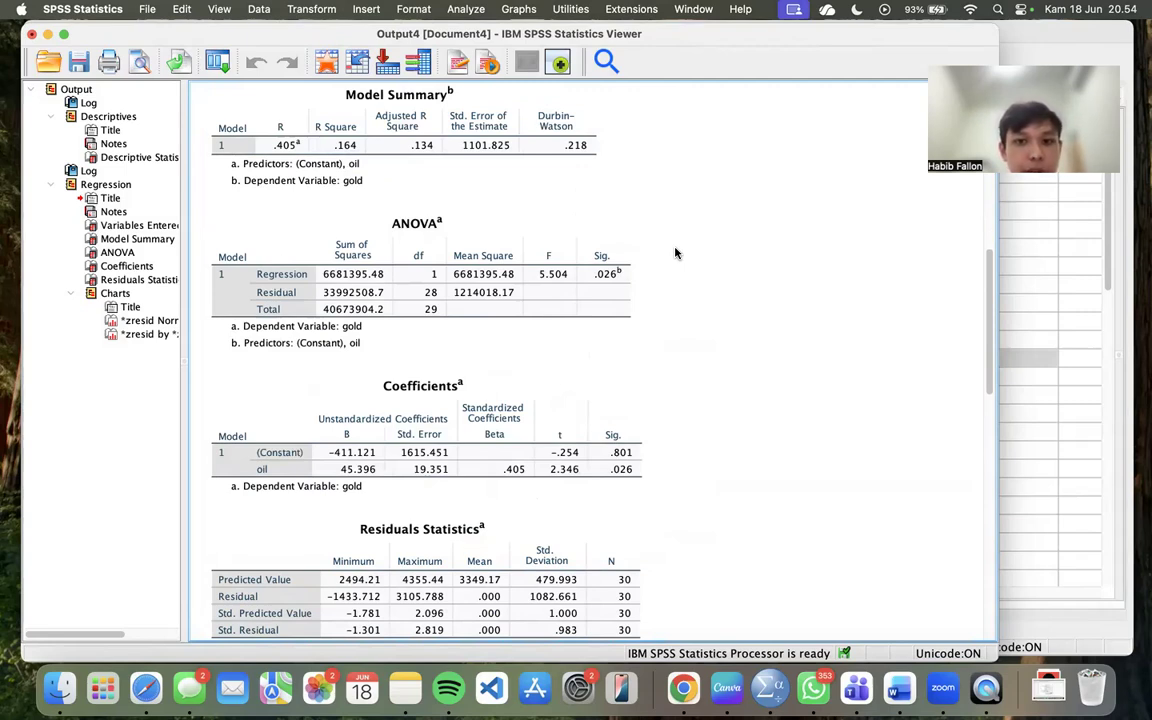
scroll(624, 197, "down", 3)
left_click(624, 197)
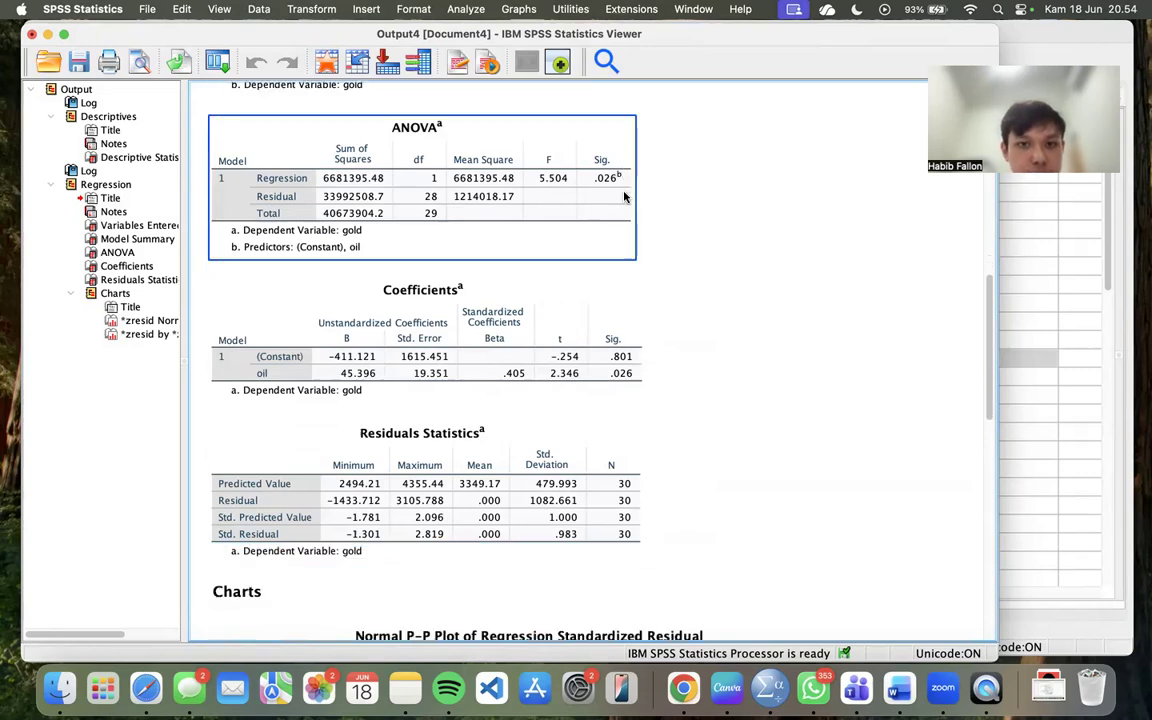
left_click(675, 197)
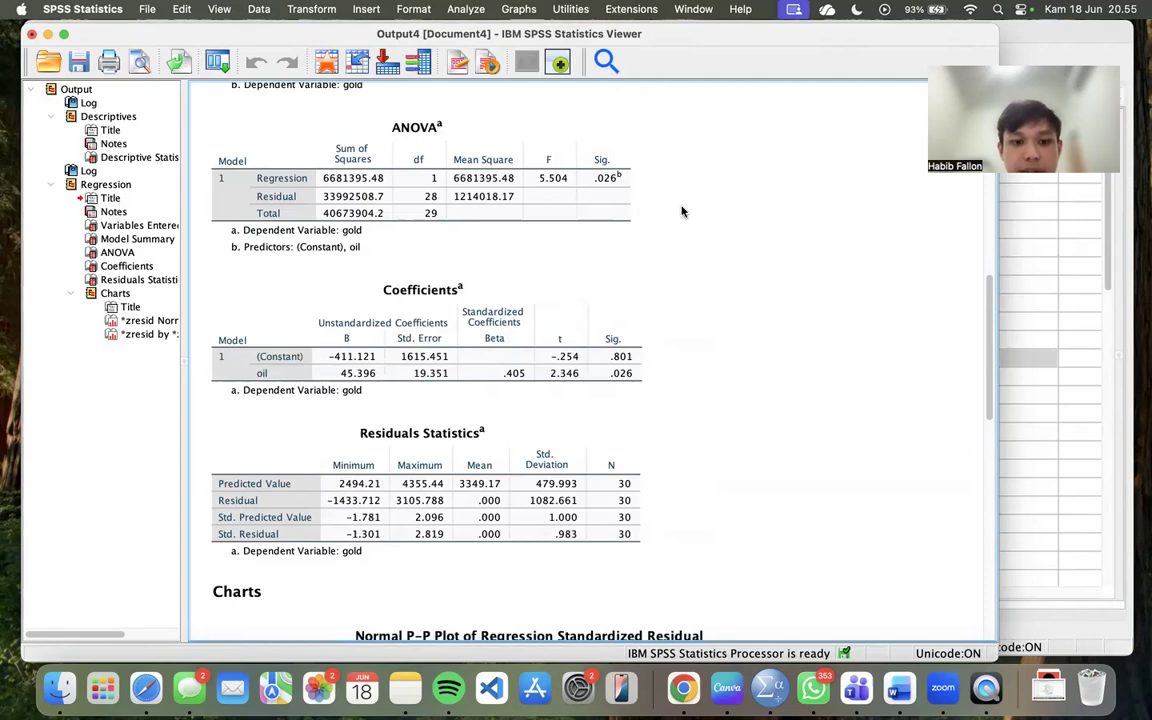
scroll(684, 259, "down", 5)
scroll(684, 259, "up", 2)
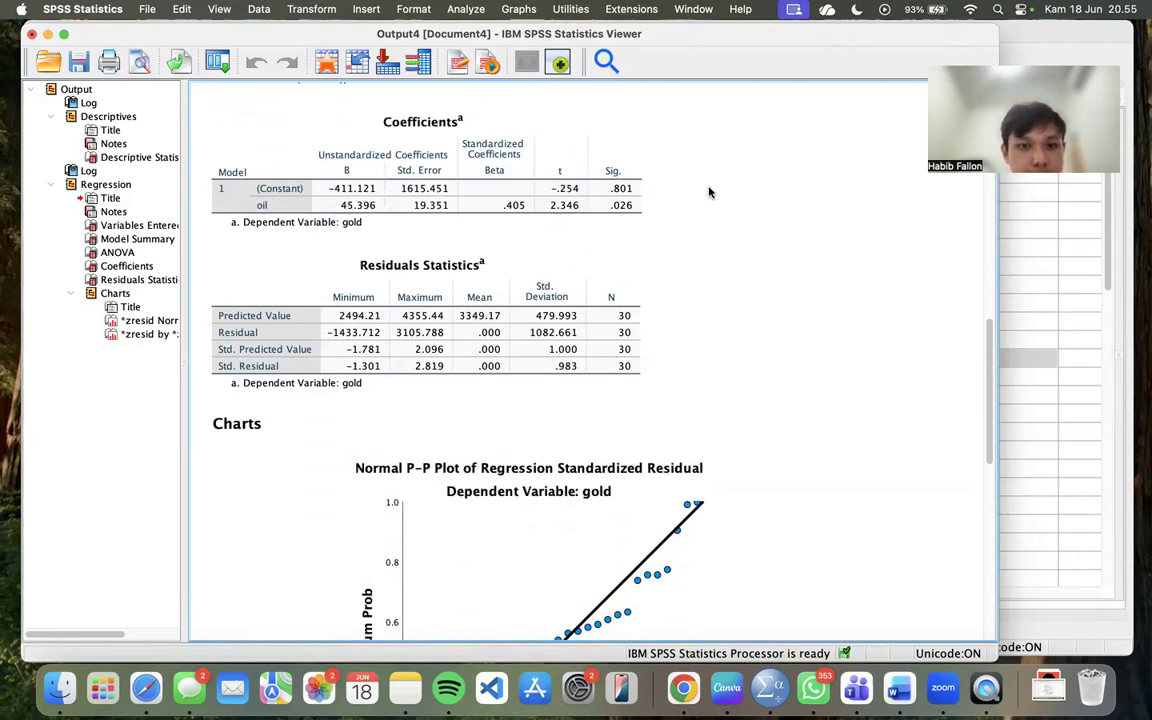
left_click(546, 180)
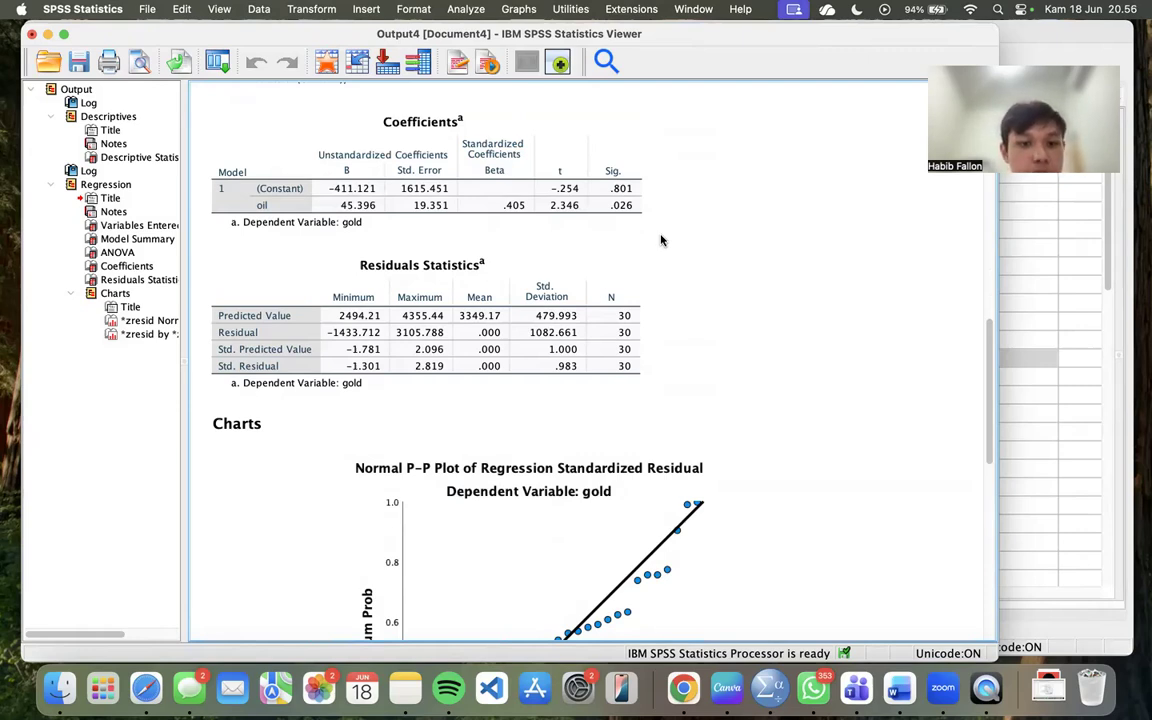
Step: Examine the normal P-P plot and the residual scatterplot, and return to the ANOVA and Coefficients tables
scroll(660, 240, "down", 8)
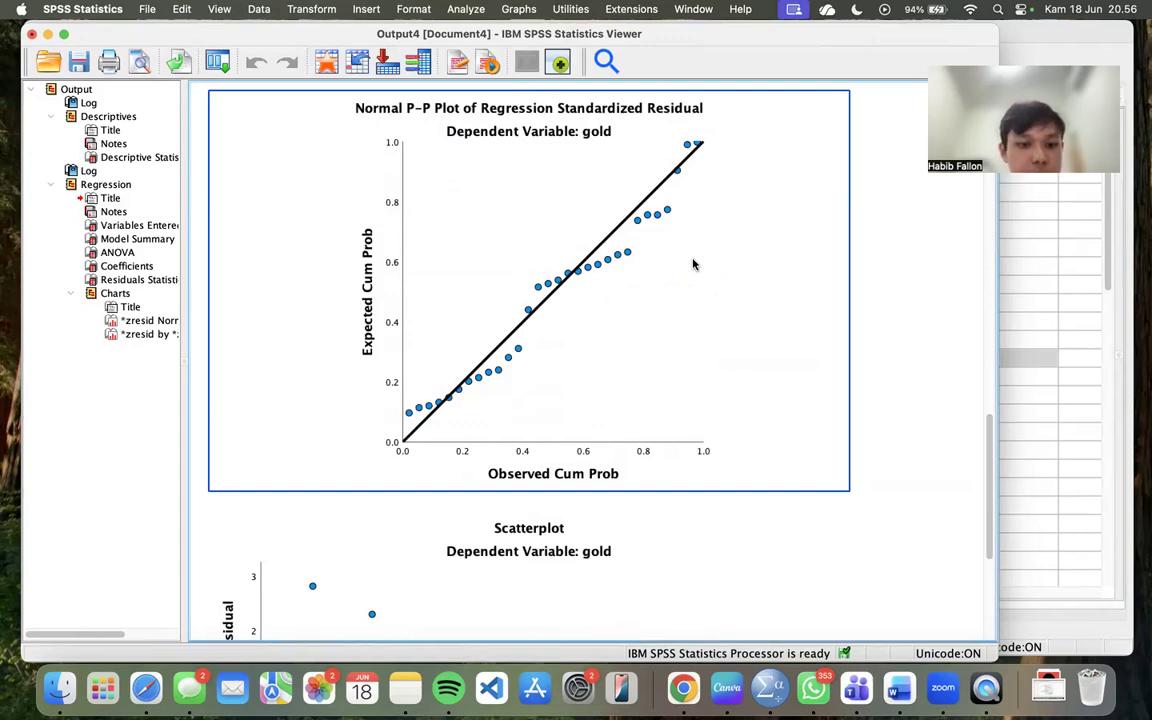
scroll(694, 264, "down", 5)
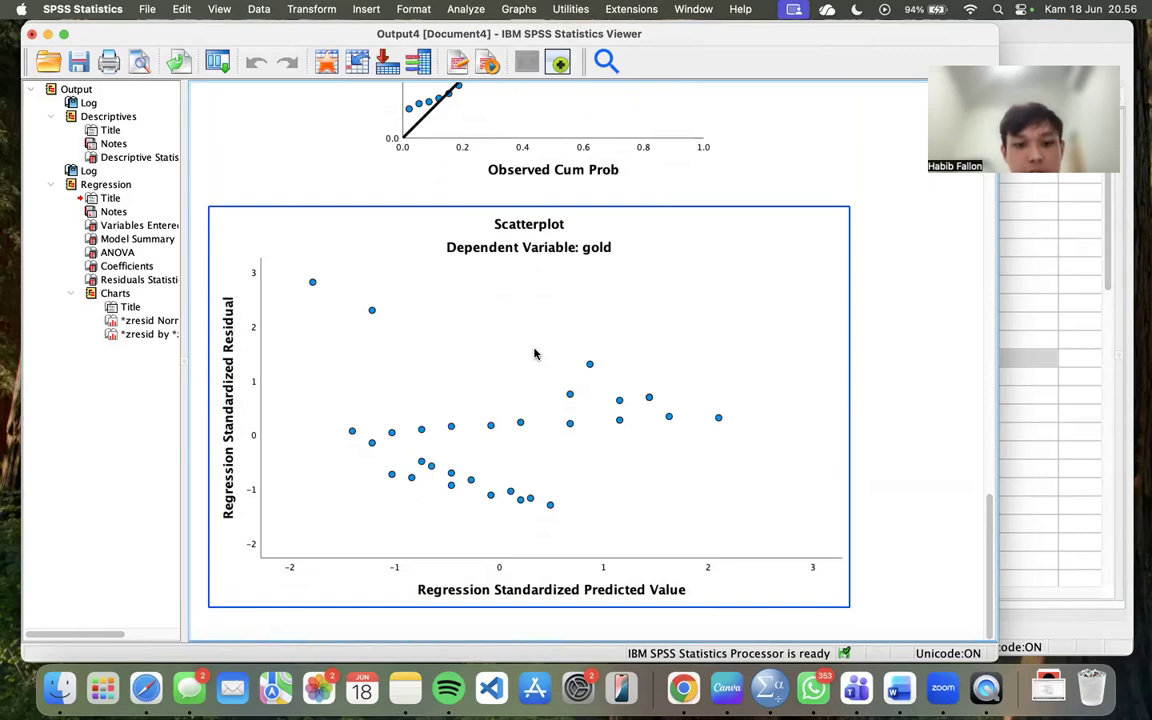
scroll(535, 354, "up", 2)
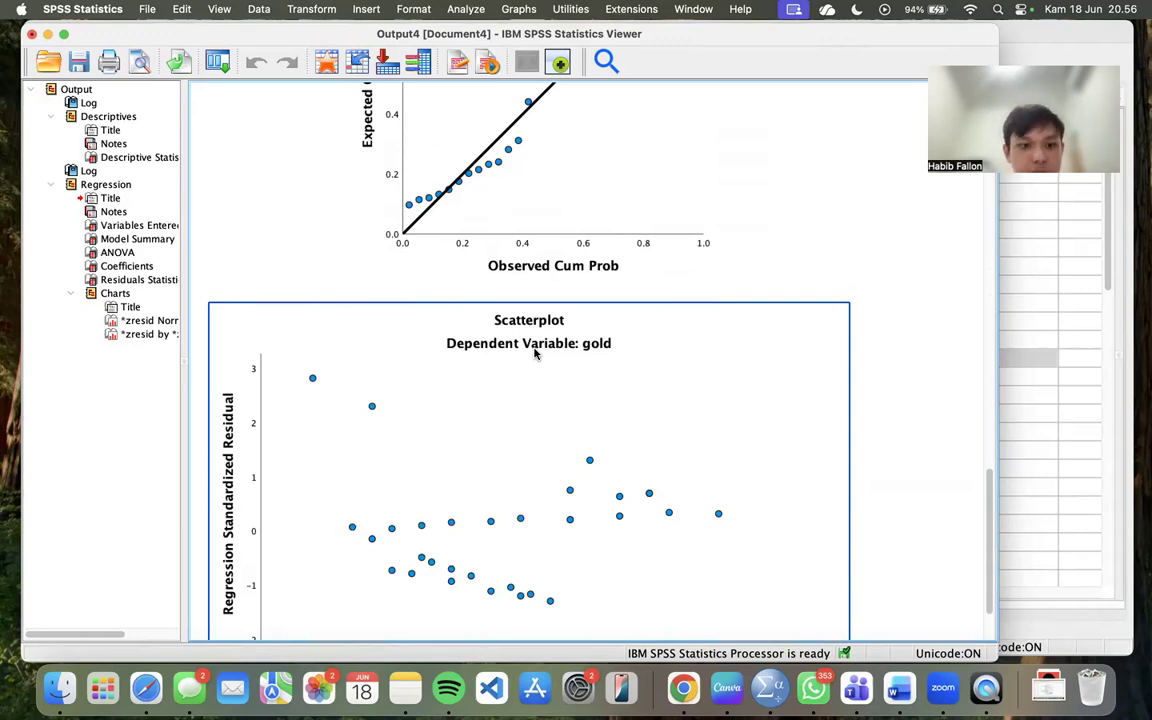
scroll(535, 352, "up", 15)
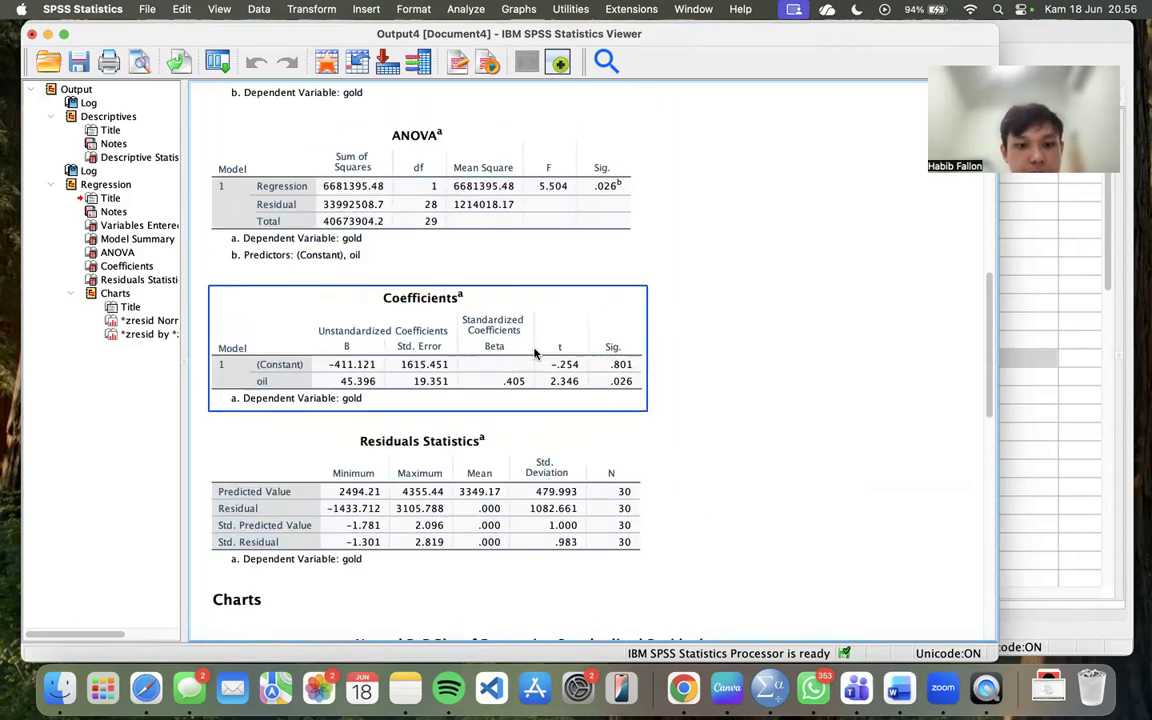
scroll(702, 302, "up", 2)
scroll(702, 304, "down", 2)
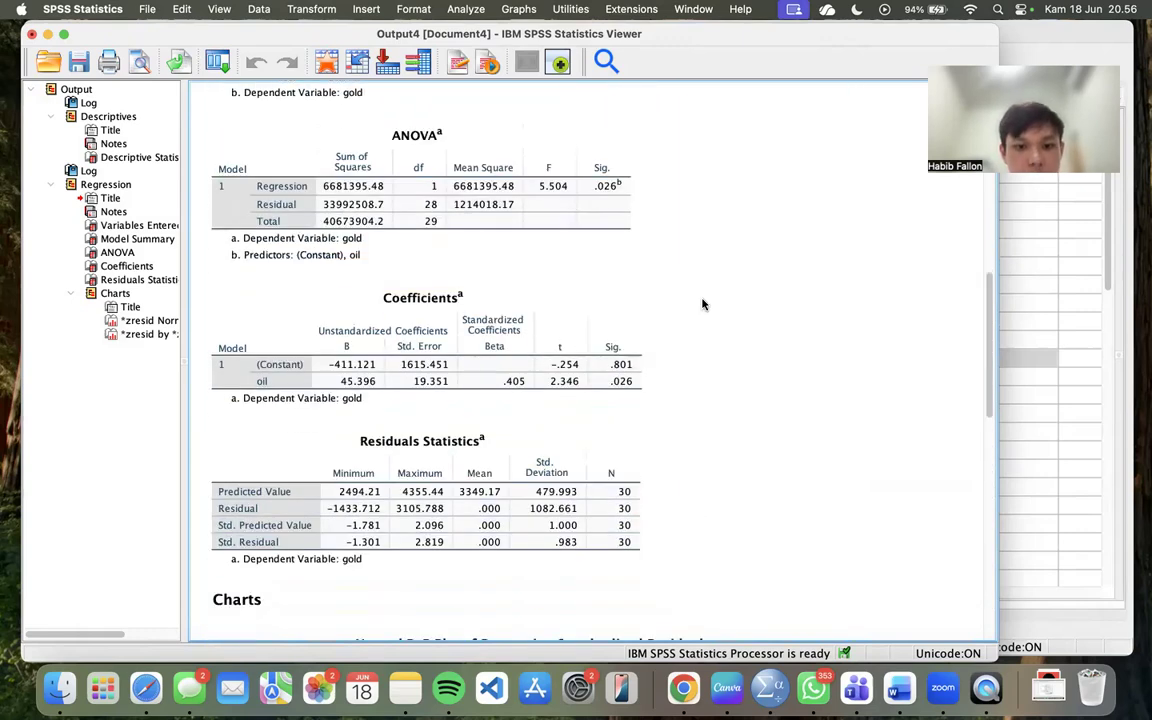